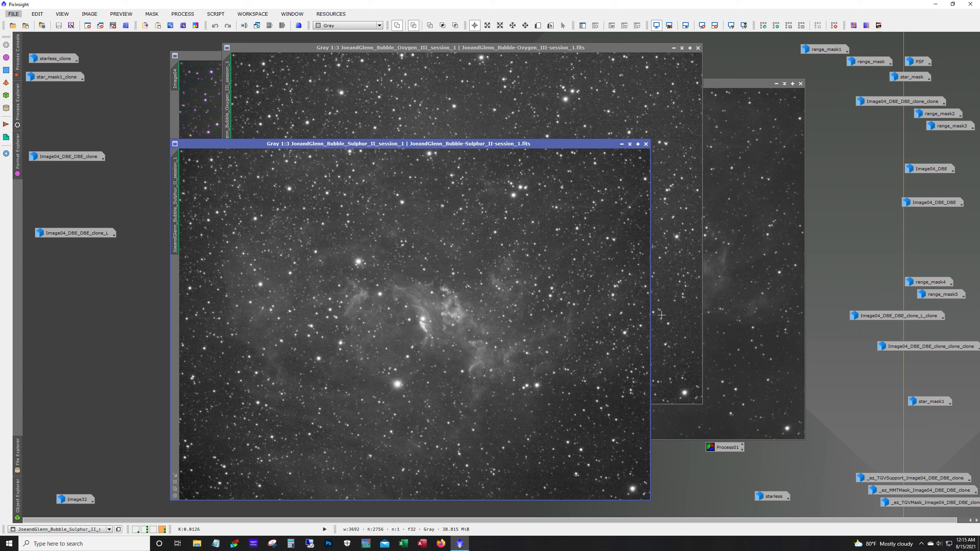
- Minimize the Sulphur II, Oxygen III and Hydrogen-alpha Bubble images one after another, moving their windows into view first
drag(395, 145, 368, 88)
click(594, 88)
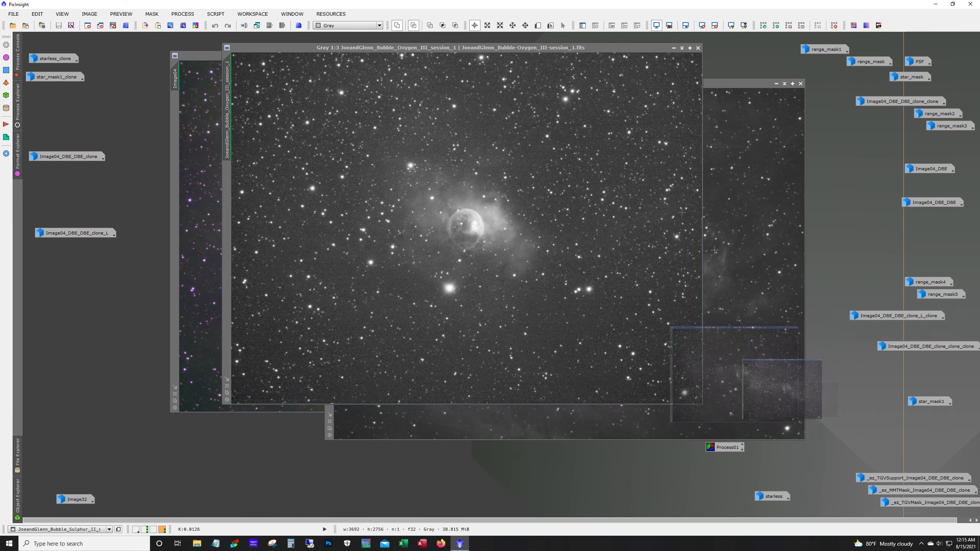
drag(628, 47, 628, 55)
click(674, 55)
drag(711, 82, 578, 81)
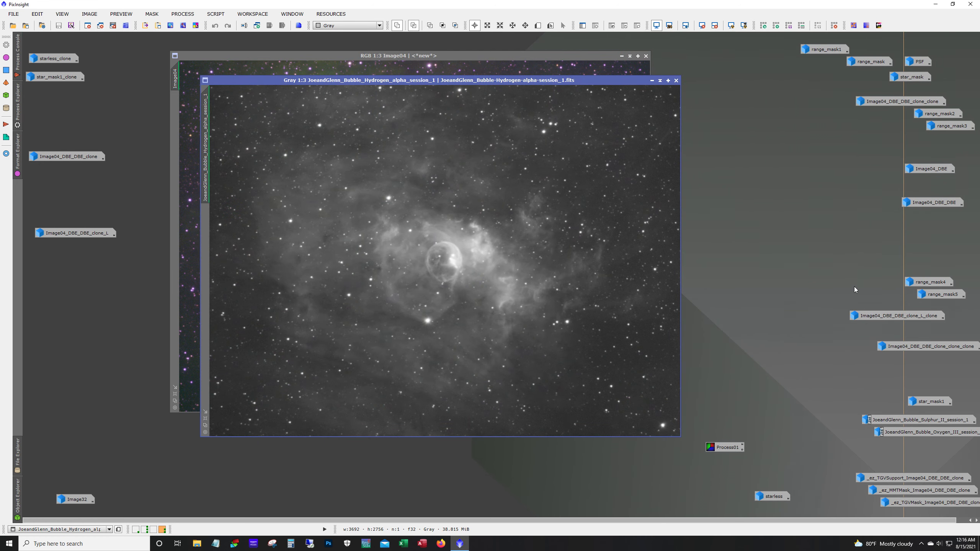
click(652, 81)
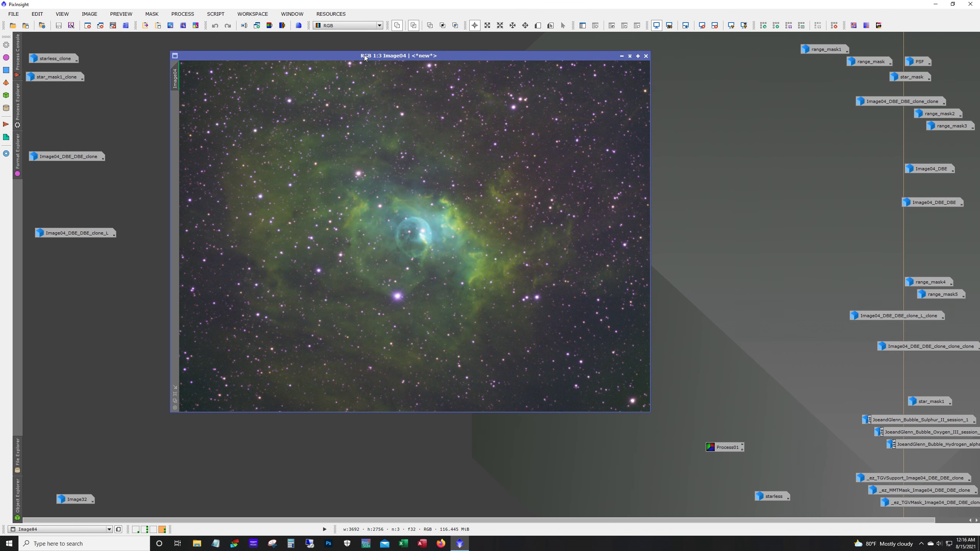
- Minimize Image04, and restore Image04_DBE_DBE to view the whole frame before minimizing it again
drag(364, 63, 363, 75)
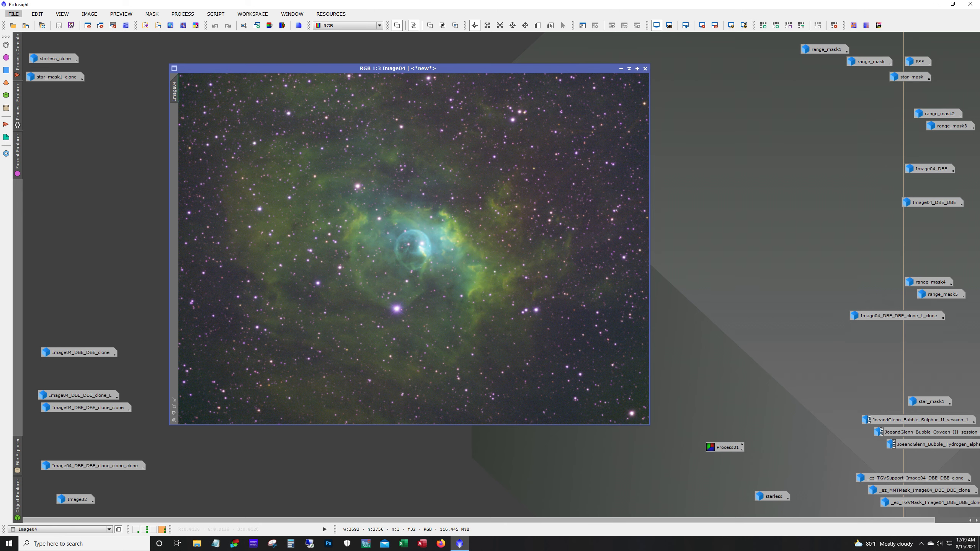
click(620, 68)
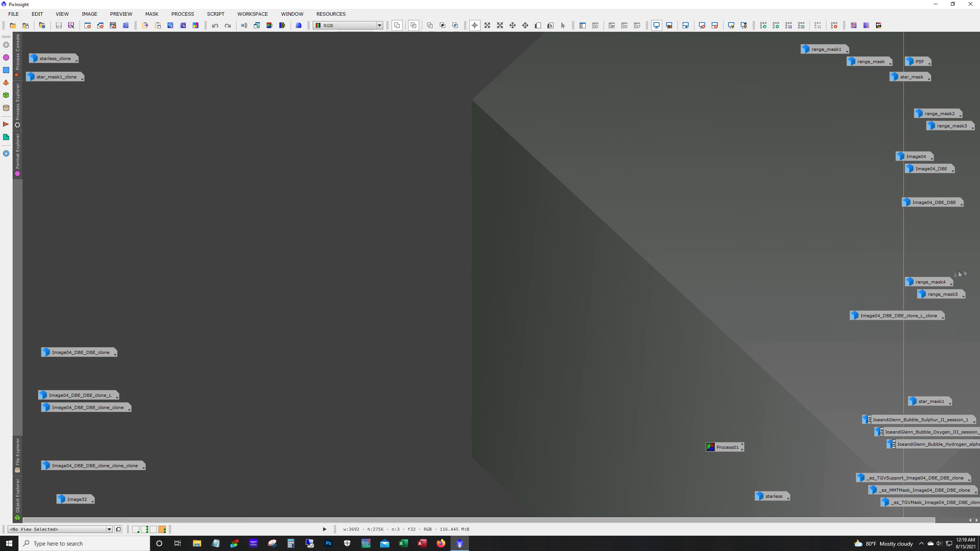
double_click(941, 203)
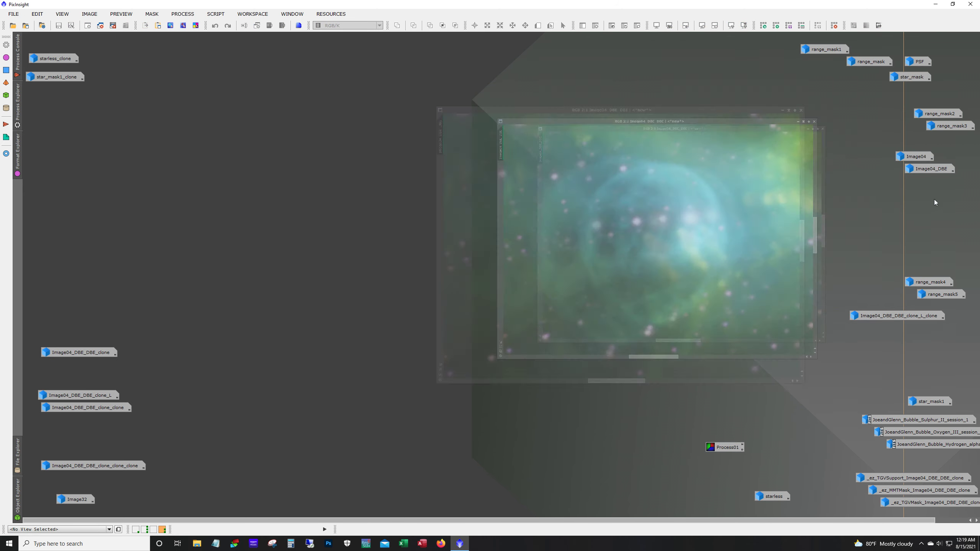
scroll(606, 341, up, 1)
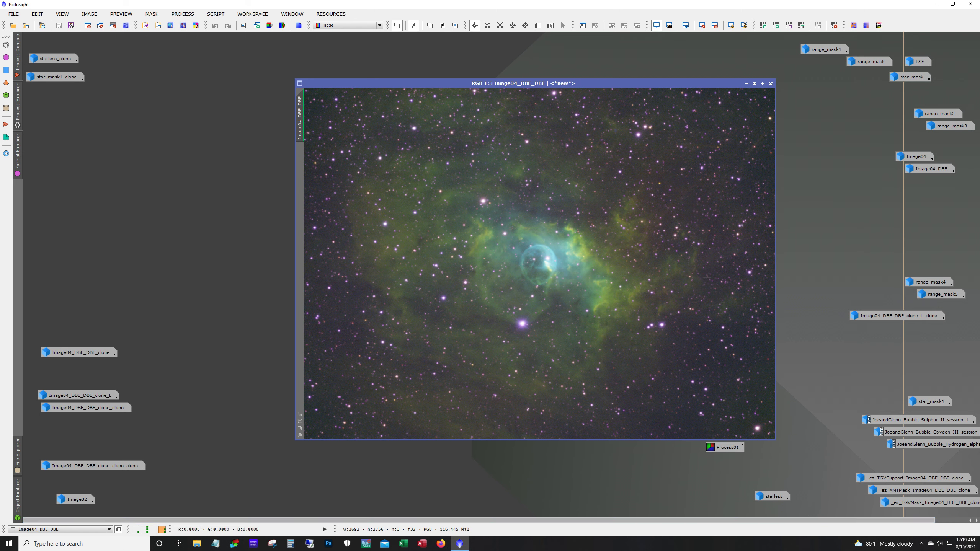
click(747, 84)
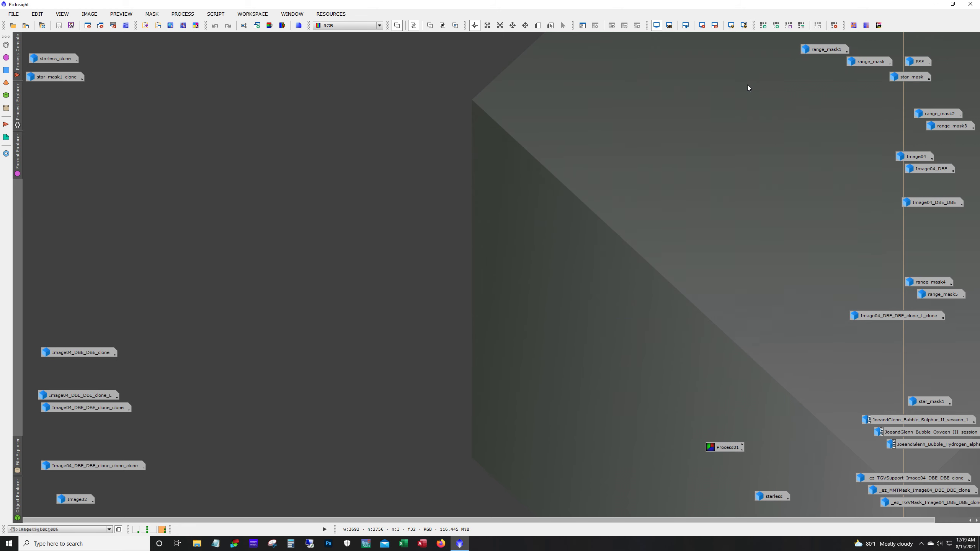
- Restore Image04_DBE_DBE_clone_L, enlarge its window and examine the bubble and its surrounding nebulosity at 2:1
double_click(103, 395)
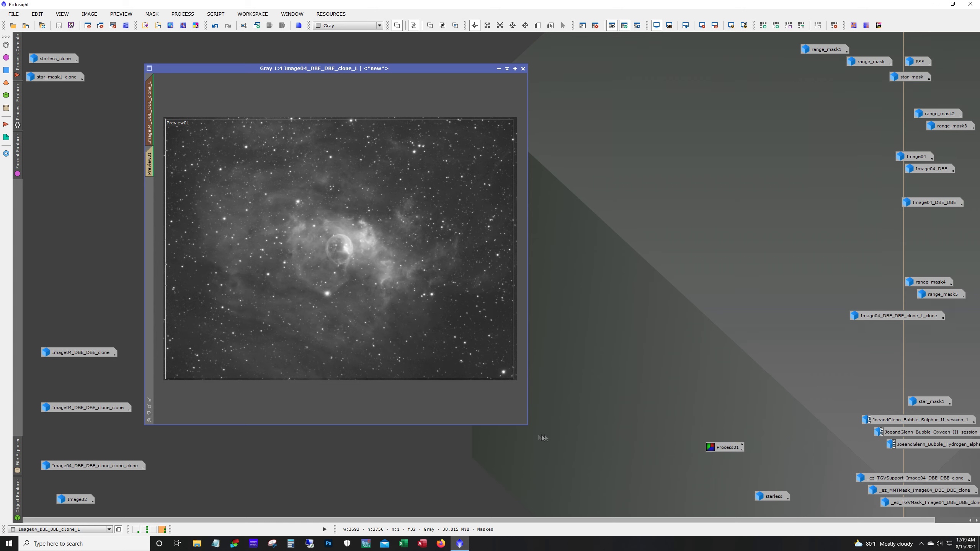
drag(529, 426, 706, 464)
scroll(442, 295, up, 4)
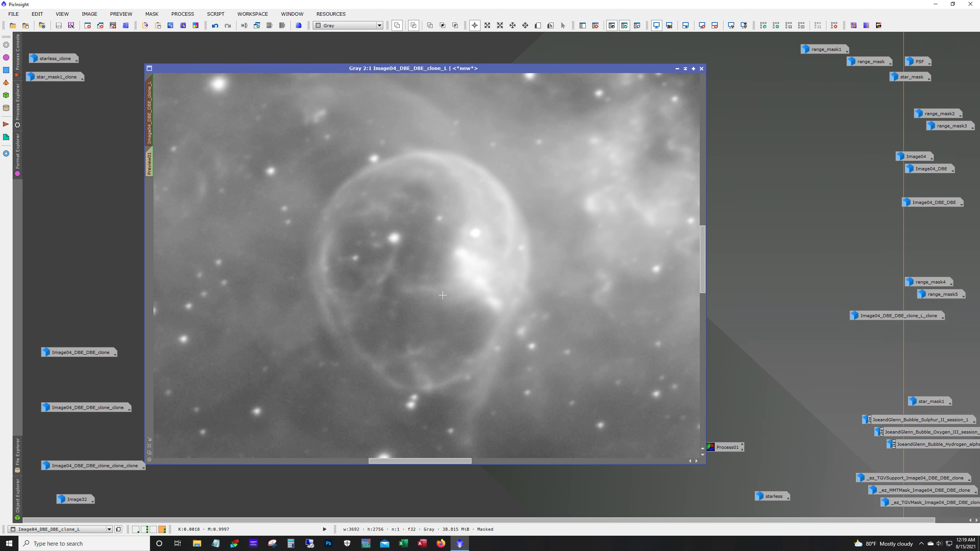
scroll(462, 300, down, 1)
drag(452, 461, 527, 462)
scroll(344, 137, up, 1)
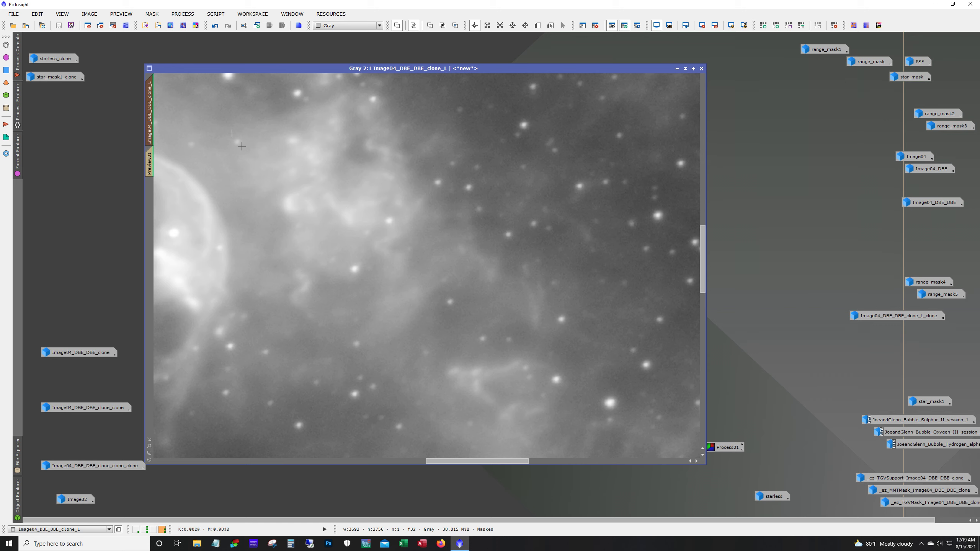
- Compare the nebulosity beside the bubble before and after the last edit by undoing and redoing it twice
click(215, 26)
click(228, 26)
click(215, 26)
click(228, 27)
- Compare the bubble itself by undoing and redoing the last edit twice, and minimize the luminance image
drag(507, 462, 459, 462)
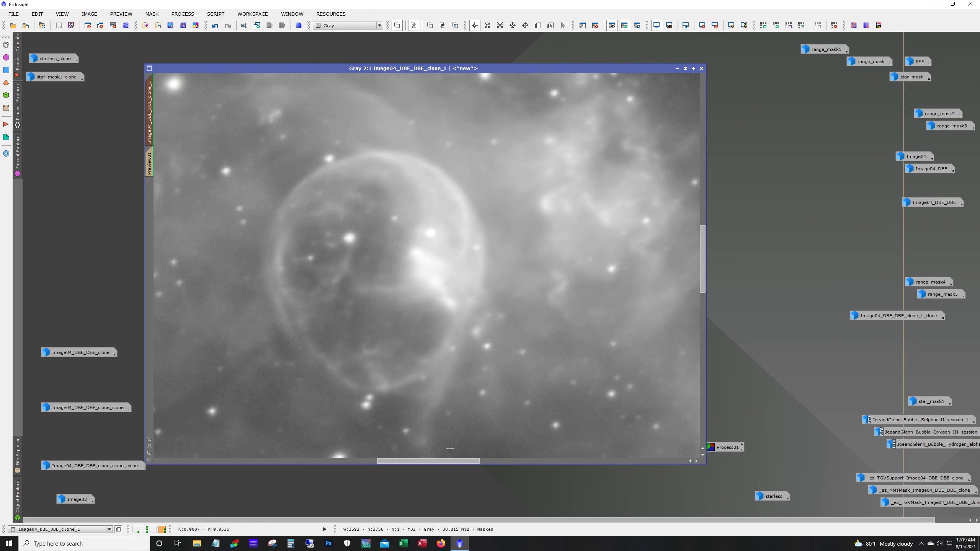
click(215, 26)
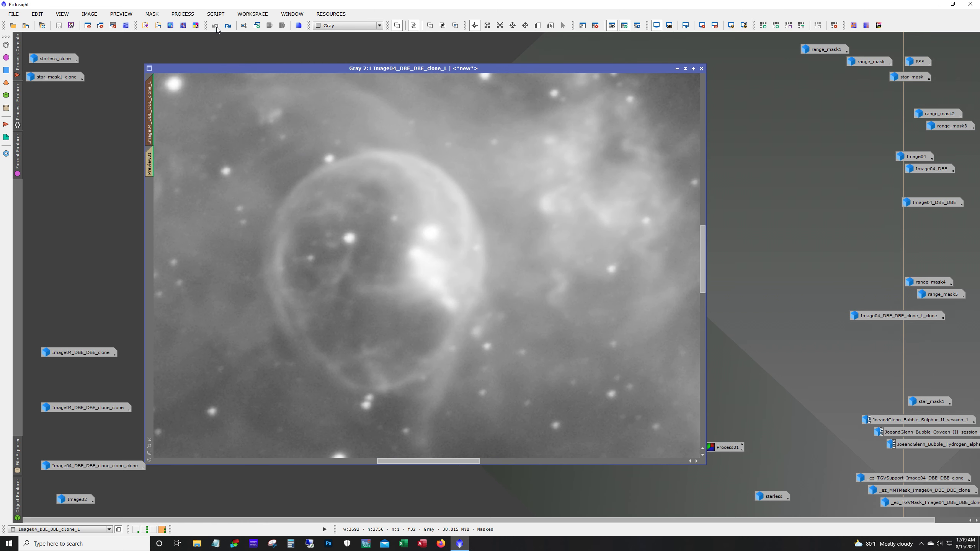
click(228, 26)
click(214, 28)
click(229, 26)
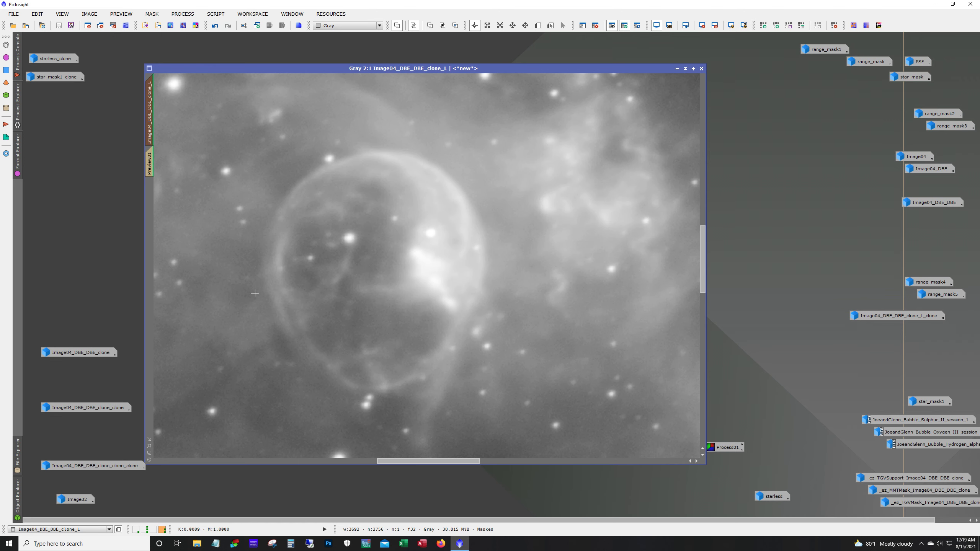
scroll(266, 315, down, 2)
scroll(266, 314, down, 1)
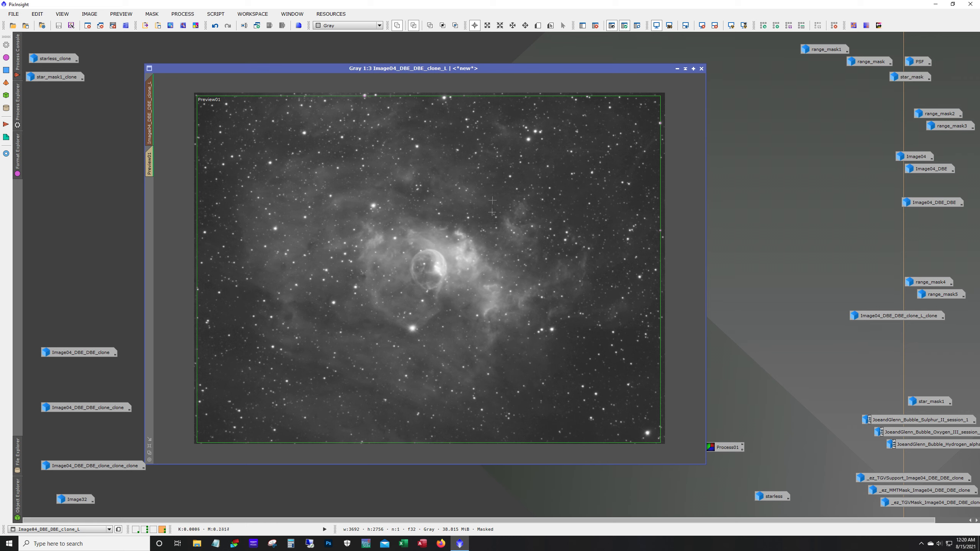
key(alt)
click(677, 68)
- View Image04_DBE_DBE_clone_clone with a screen auto-stretch switched on and off again, and minimize it
double_click(98, 408)
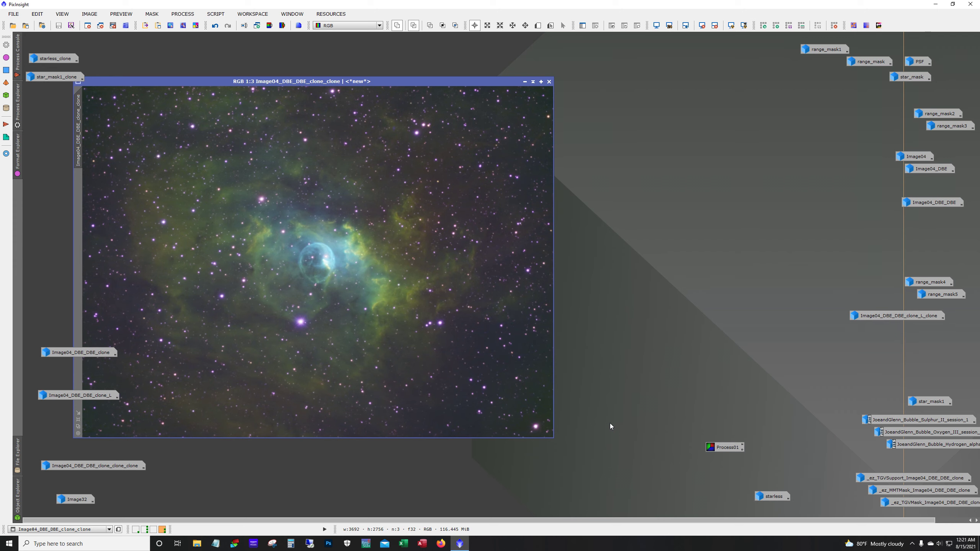
drag(287, 82, 367, 81)
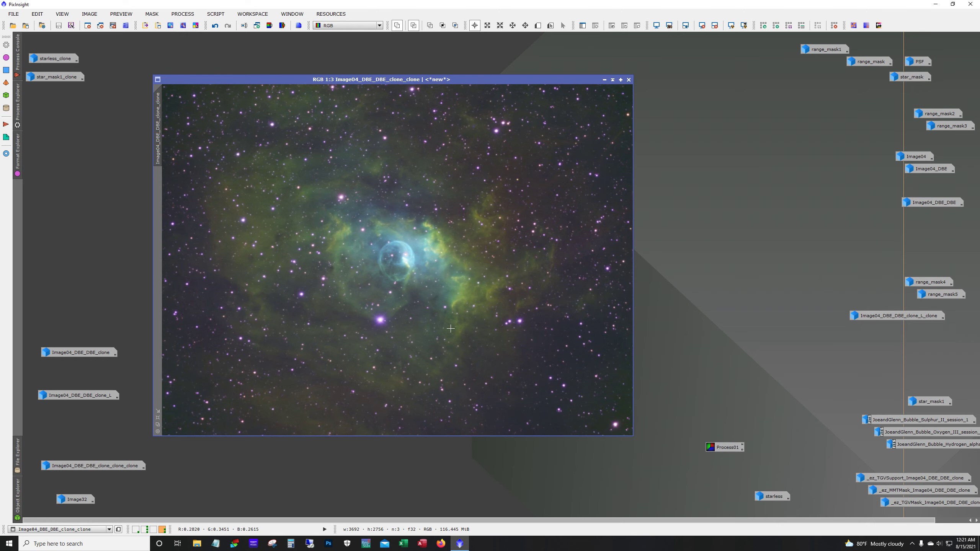
key(ctrl+a)
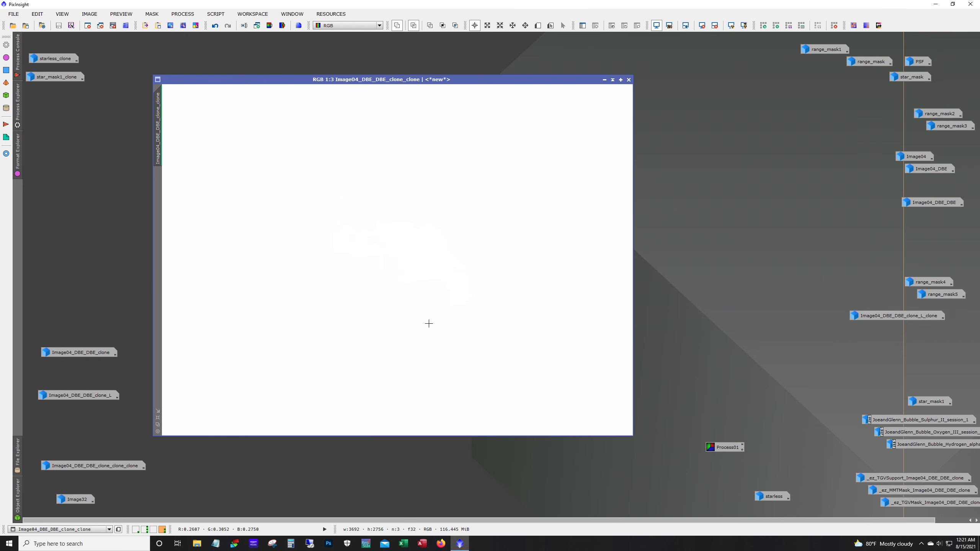
key(ctrl+F12)
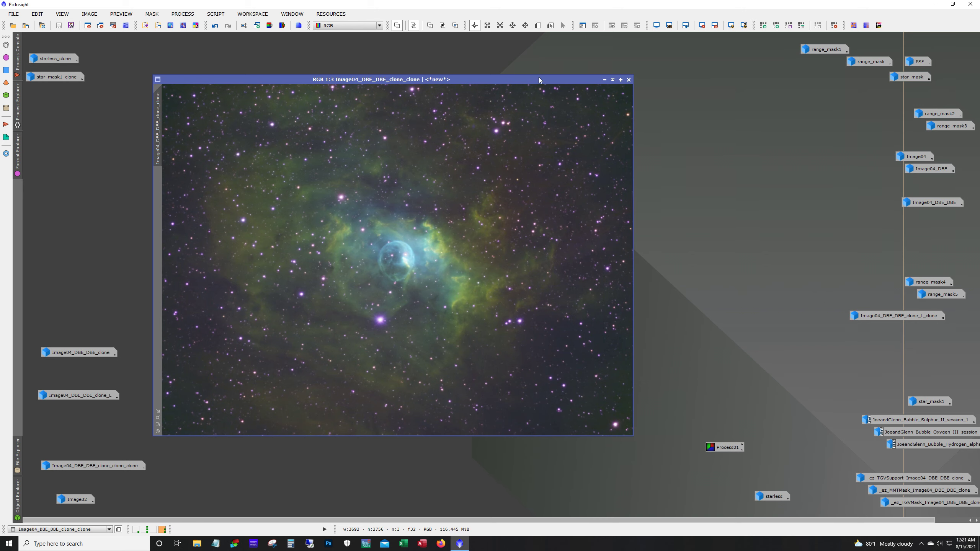
click(605, 80)
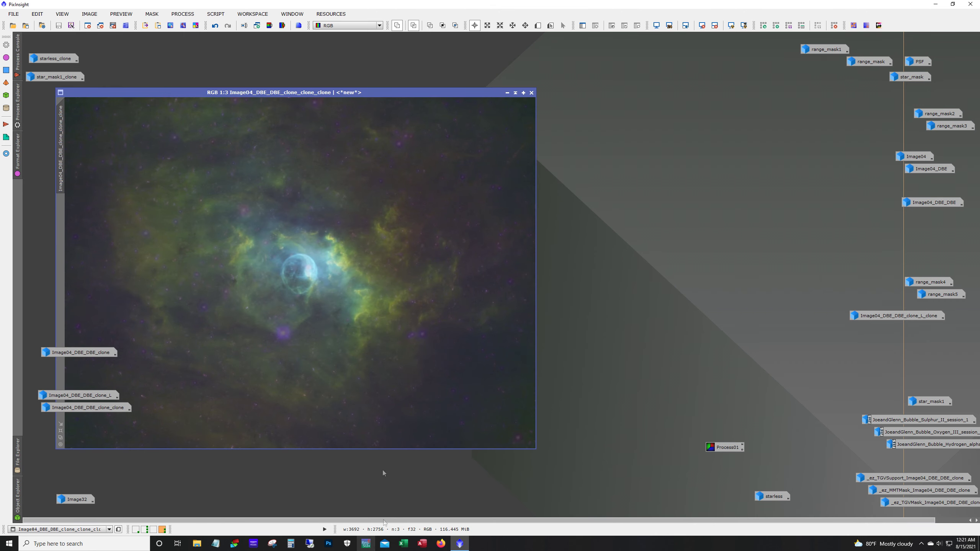
- Examine the bubble's bright core in the starless Image04_DBE_DBE_clone_clone_clone at several magnifications, and minimize the image
drag(287, 94, 382, 79)
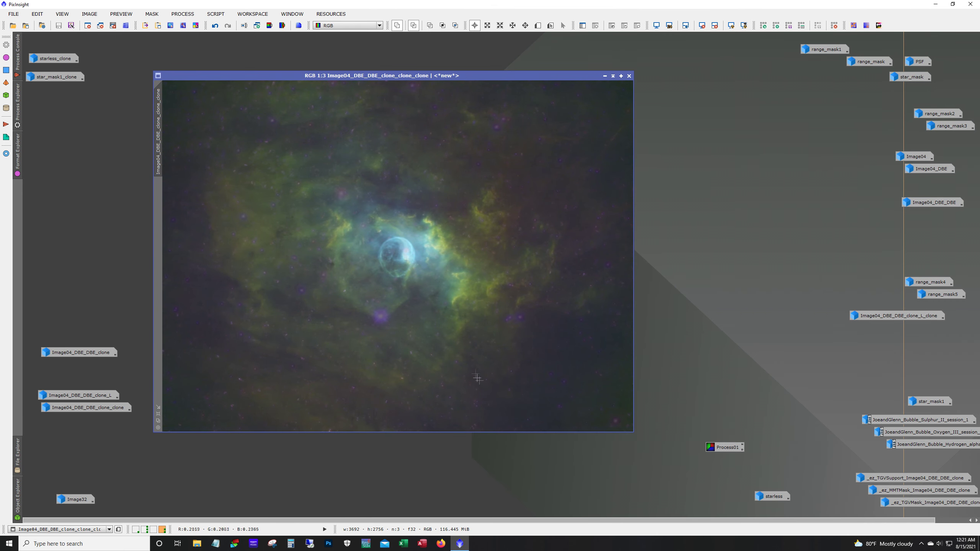
scroll(424, 253, up, 3)
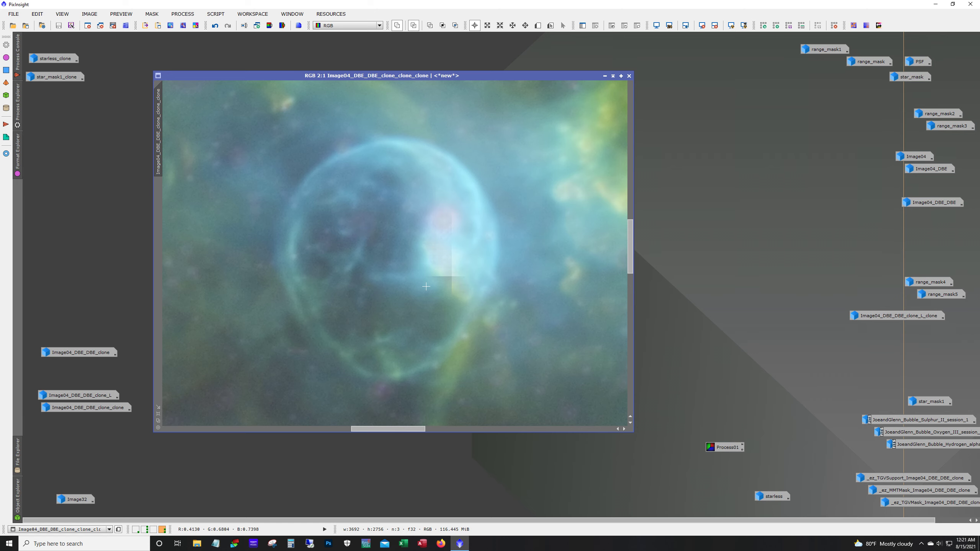
scroll(424, 287, down, 1)
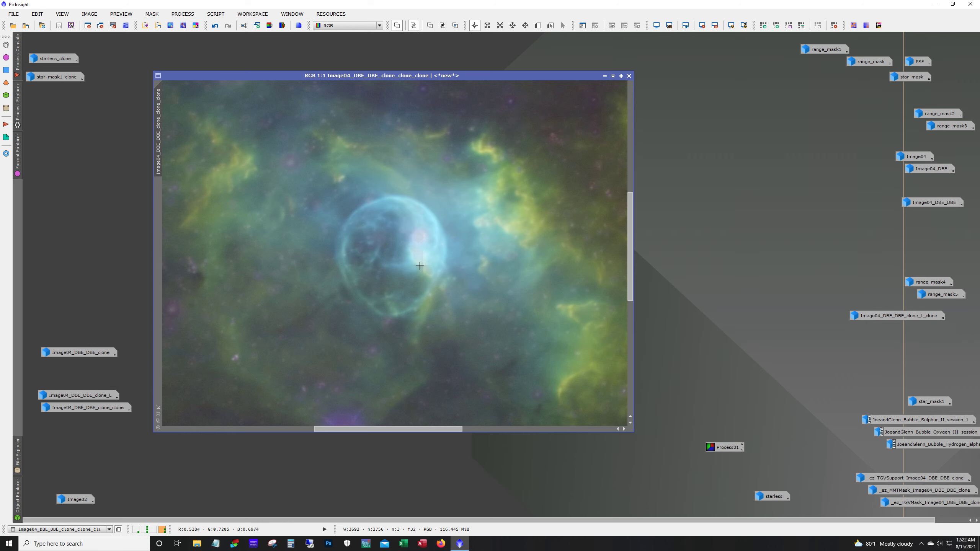
scroll(422, 251, down, 2)
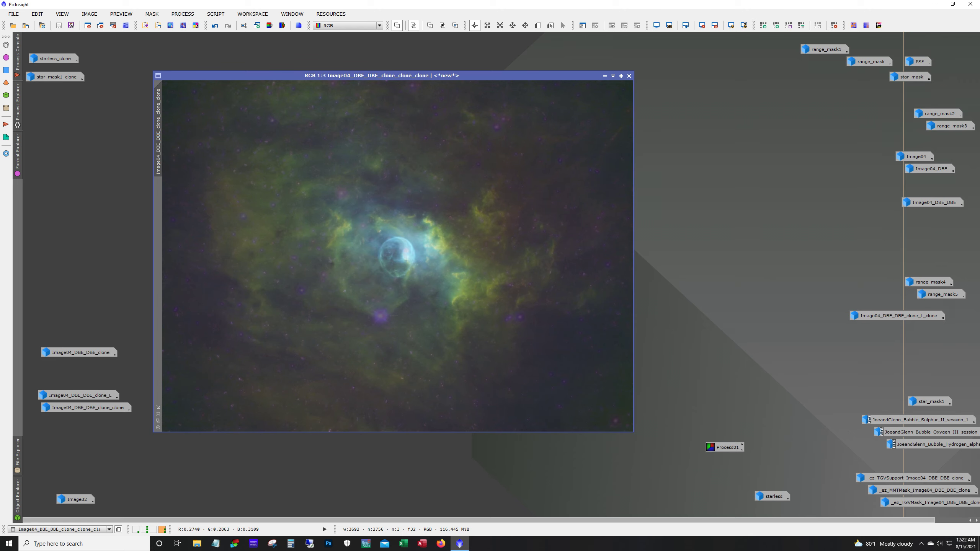
scroll(397, 271, up, 3)
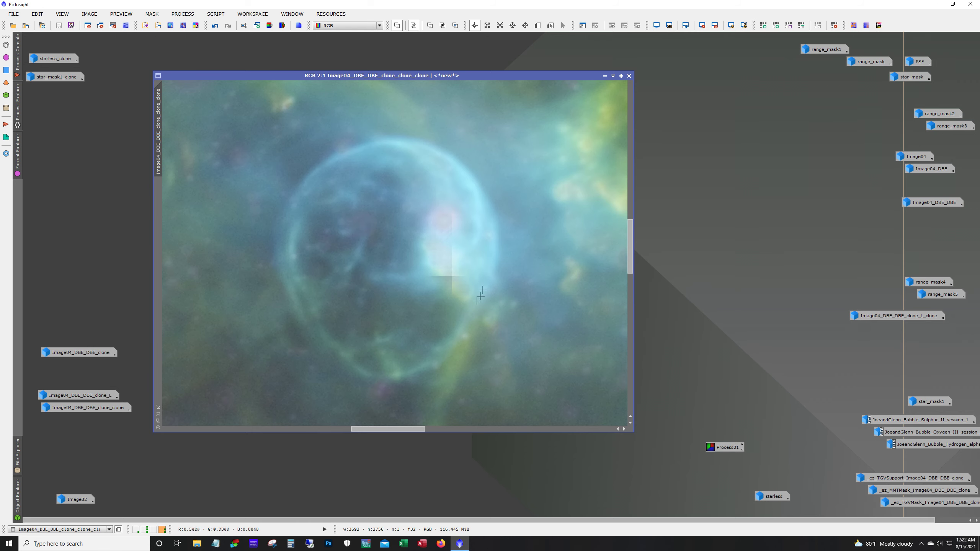
scroll(452, 243, down, 1)
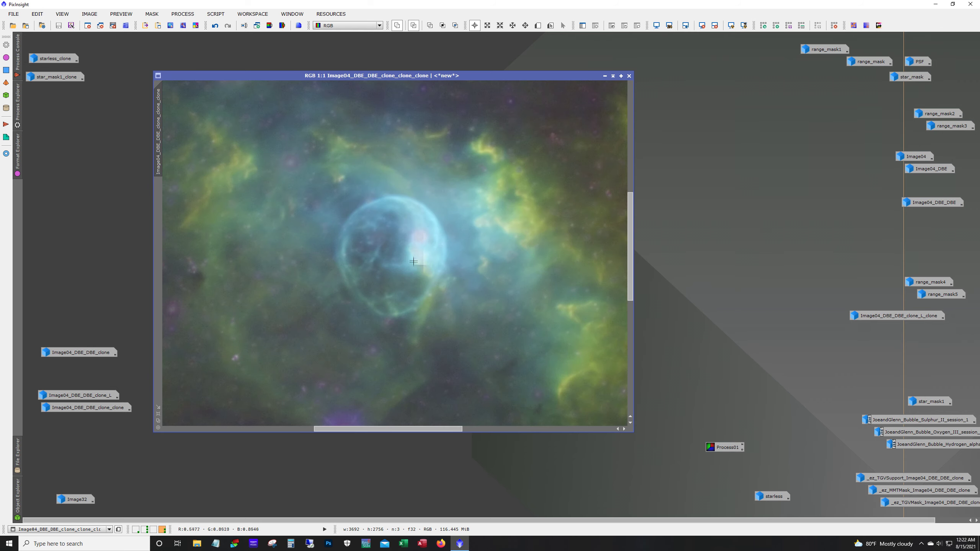
scroll(414, 261, down, 1)
scroll(424, 270, up, 2)
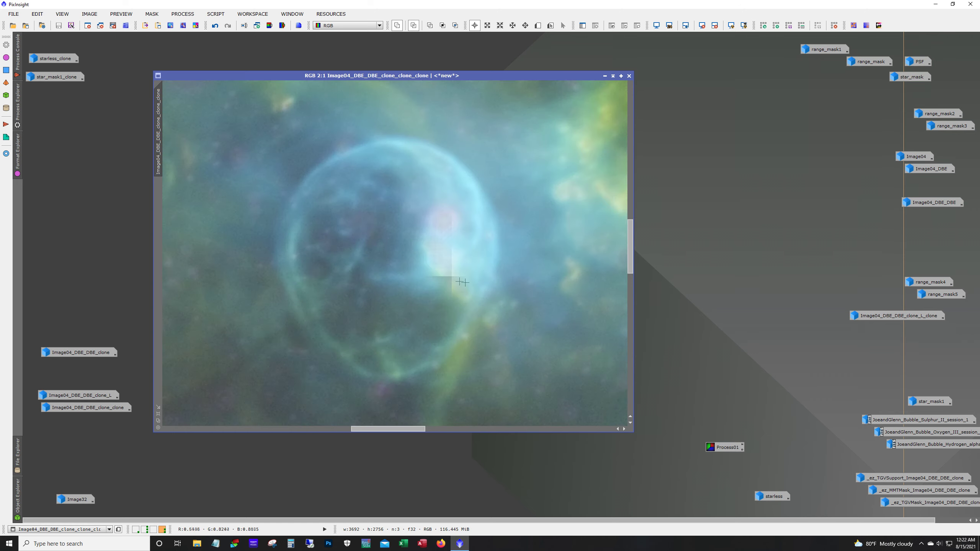
scroll(450, 272, down, 1)
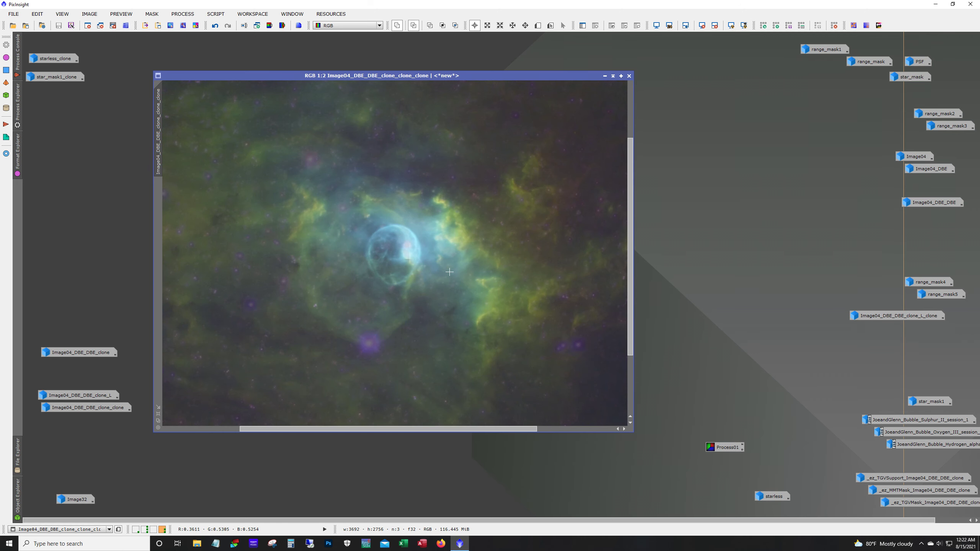
scroll(420, 287, down, 2)
scroll(421, 287, up, 1)
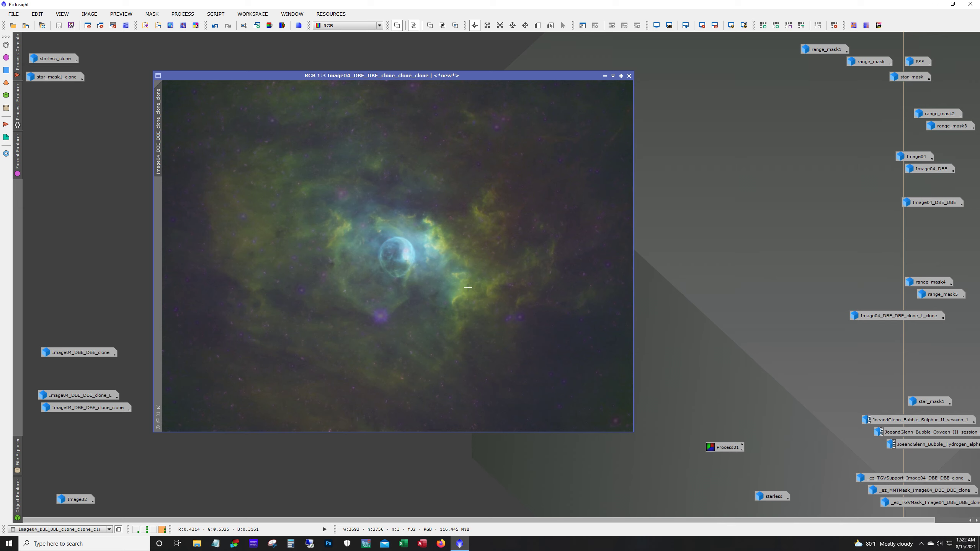
click(604, 77)
- Restore Image32 and examine its bubble core, the surrounding nebulosity and the full frame at several magnifications
double_click(81, 500)
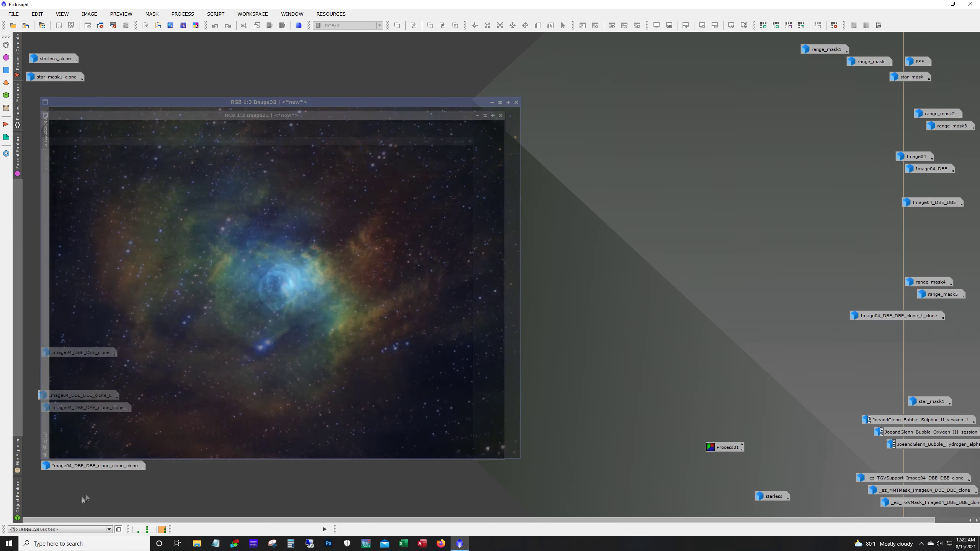
drag(307, 101, 427, 67)
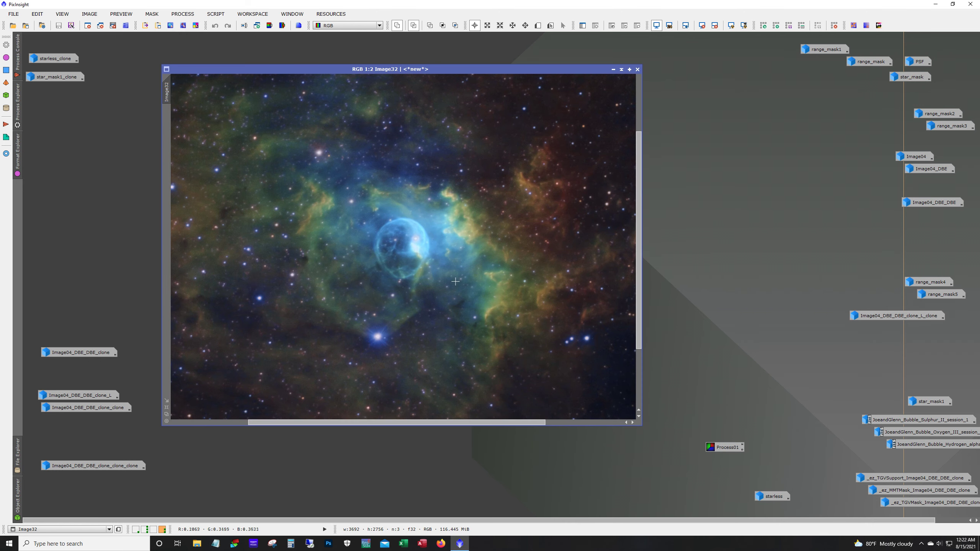
scroll(422, 251, up, 3)
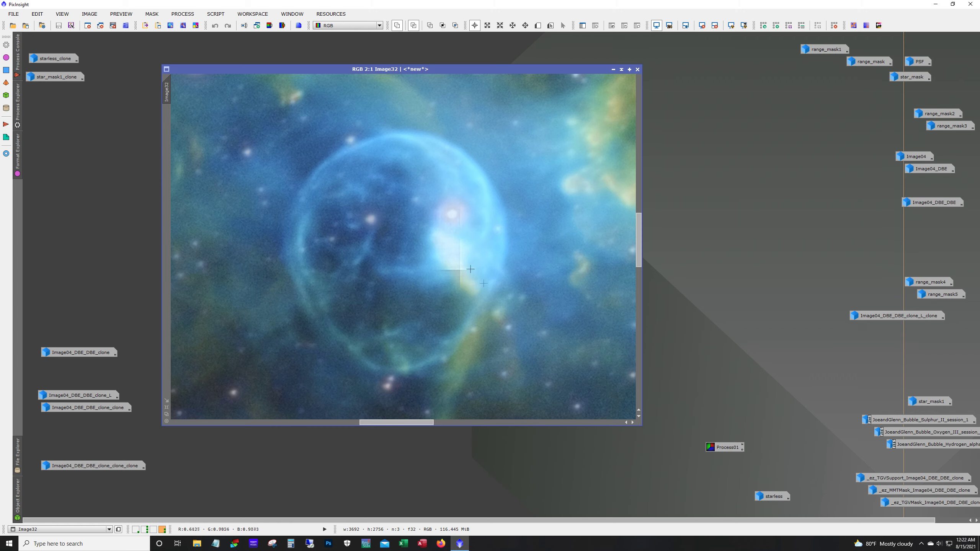
scroll(428, 342, down, 1)
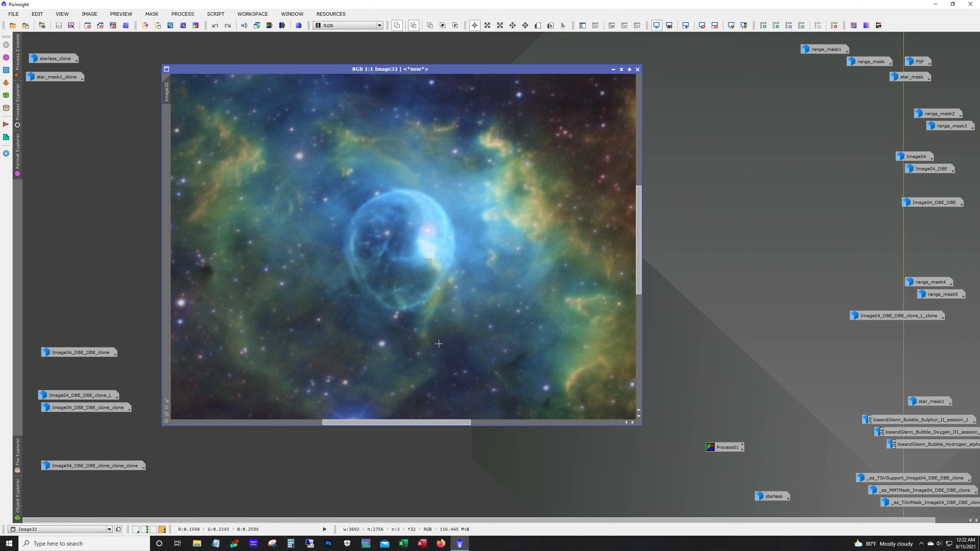
scroll(439, 343, up, 1)
scroll(374, 359, down, 1)
drag(393, 423, 348, 423)
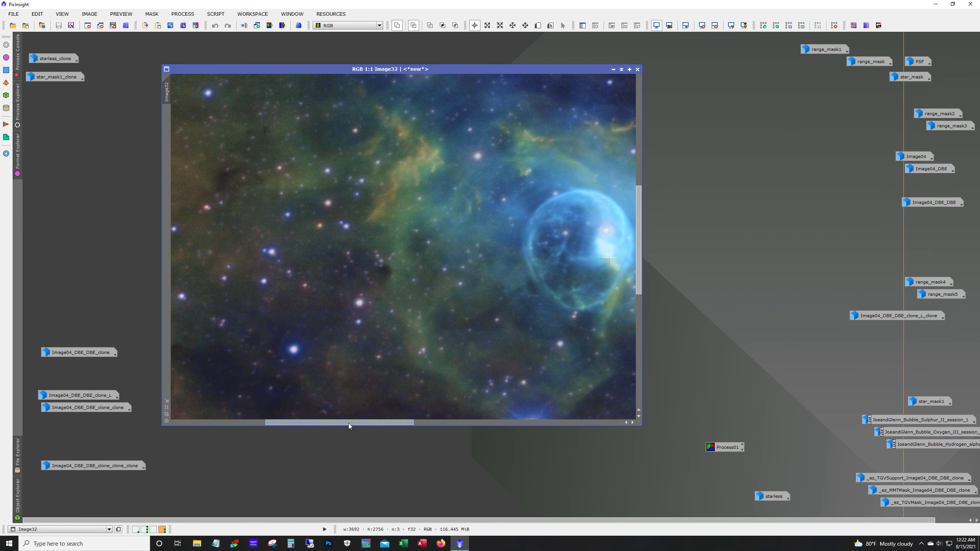
scroll(408, 340, down, 2)
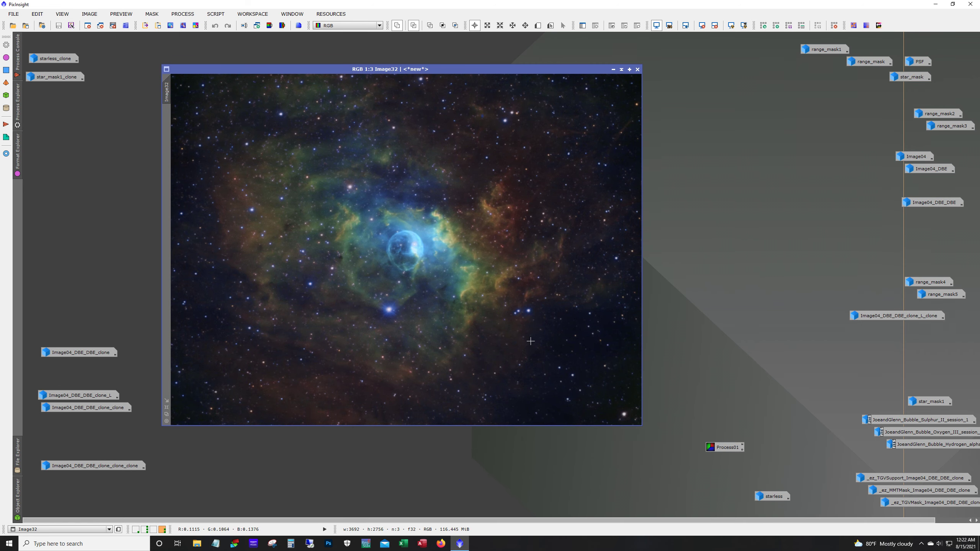
- Examine Image32's bubble, the surrounding nebulosity and the dark star field near its upper-right corner at 1:1 scale
scroll(394, 295, up, 1)
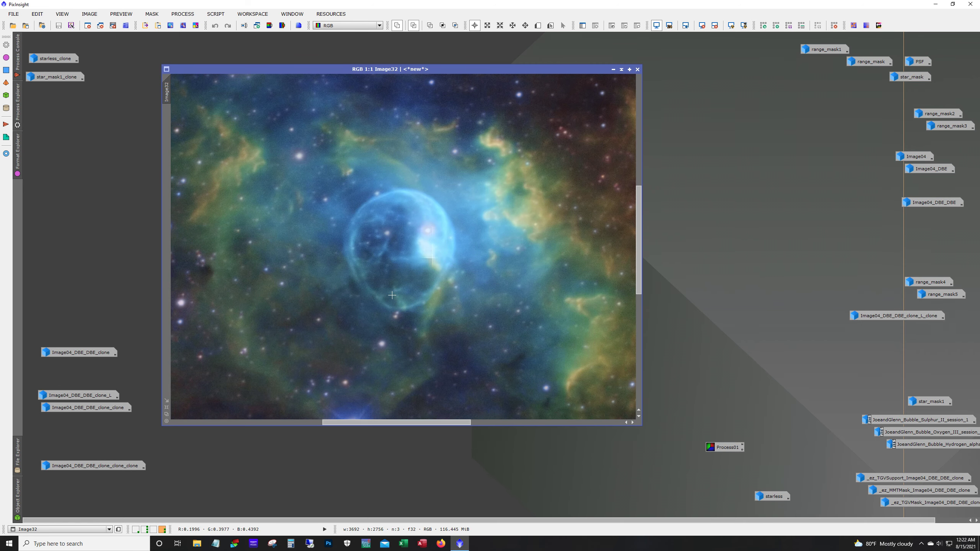
drag(639, 301, 638, 382)
scroll(438, 300, up, 1)
drag(638, 343, 615, 146)
drag(409, 422, 513, 409)
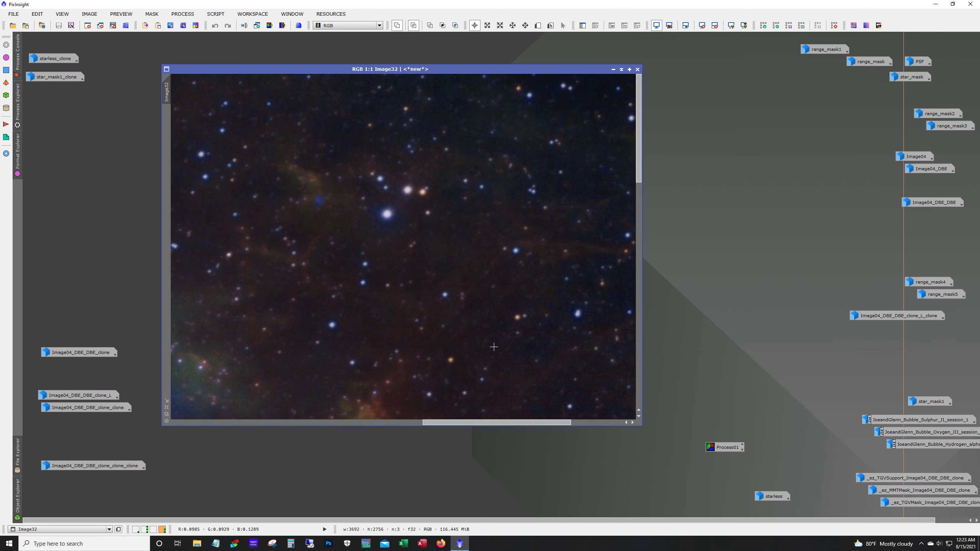
scroll(493, 347, down, 2)
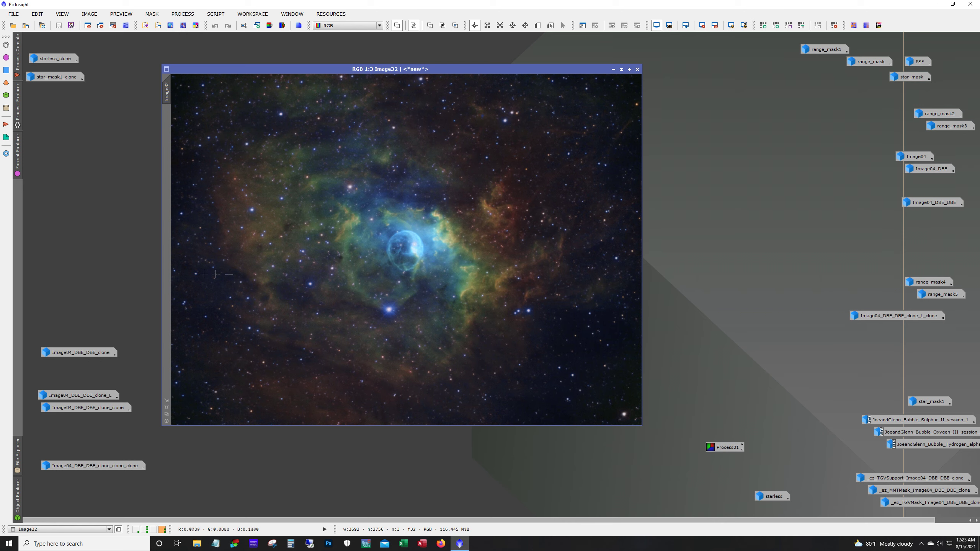
- Recheck the bubble core and the full frame of Image32 at several magnifications, and minimize the image
scroll(375, 270, up, 3)
scroll(386, 347, down, 1)
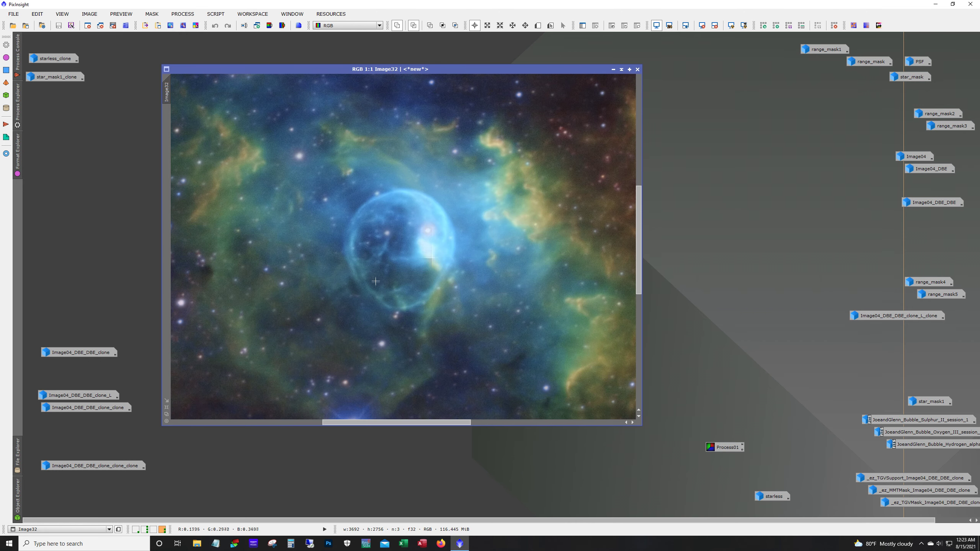
scroll(419, 321, down, 1)
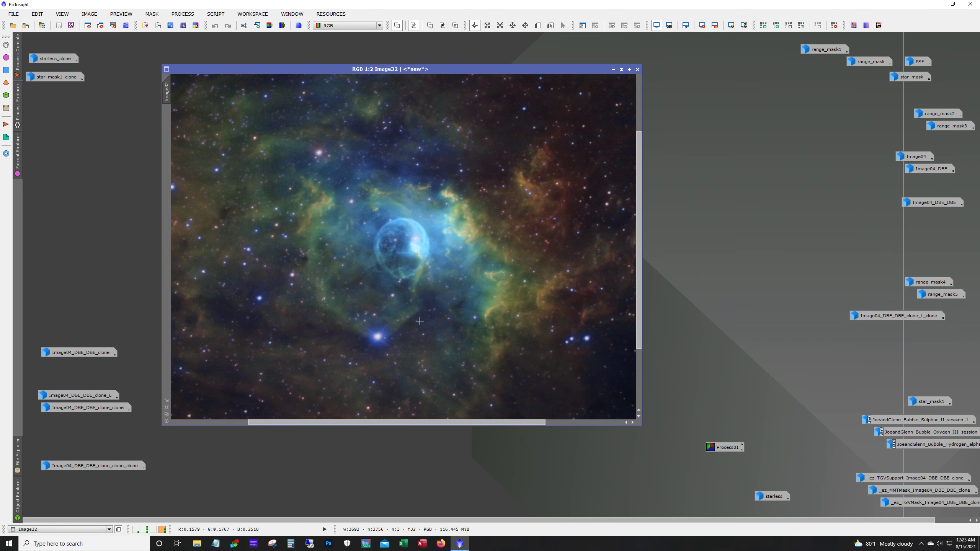
scroll(419, 321, down, 1)
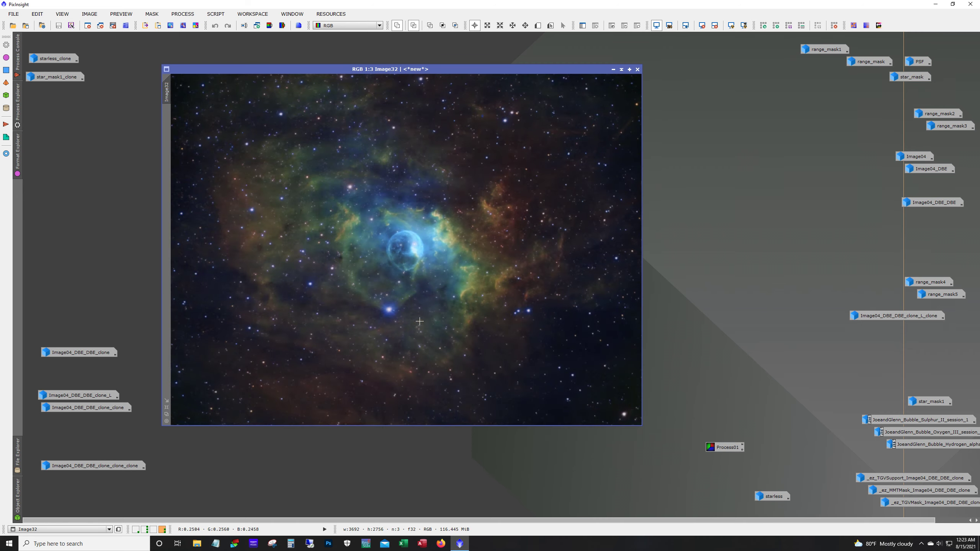
click(613, 70)
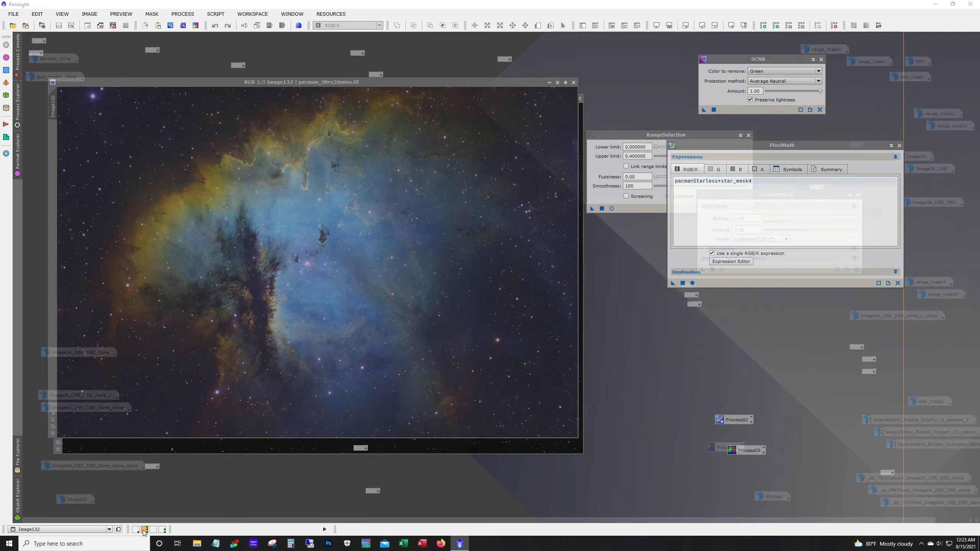
- Switch to the first workspace, restore the image named stretched and move its window slightly higher
click(136, 530)
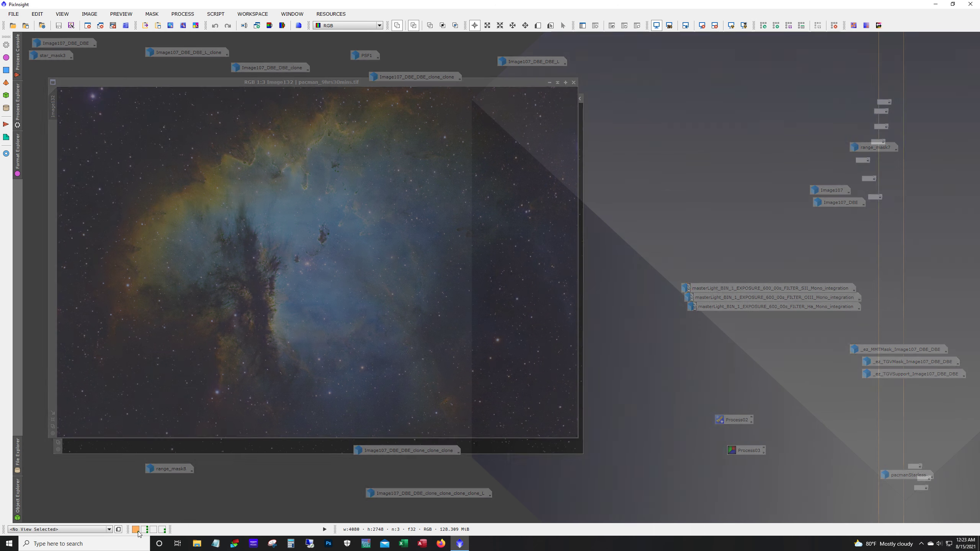
double_click(897, 104)
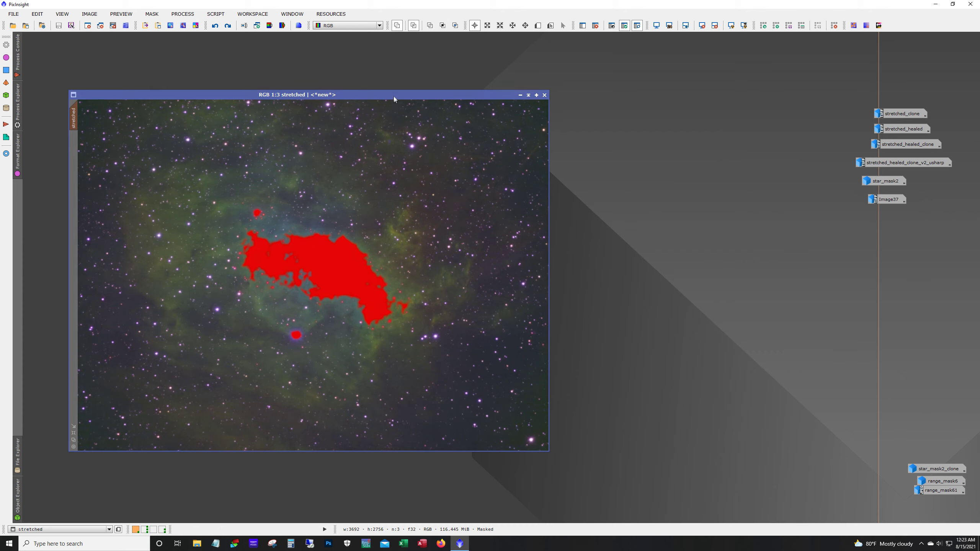
drag(393, 96, 386, 75)
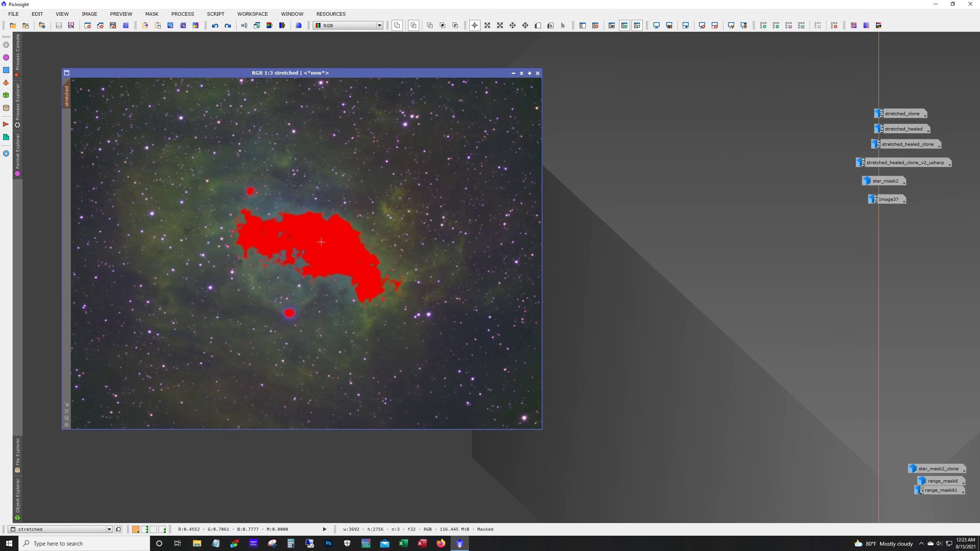
- Examine the red mask covering the bubble region of the stretched image at several magnifications
scroll(294, 229, up, 3)
scroll(295, 229, down, 3)
scroll(295, 230, up, 1)
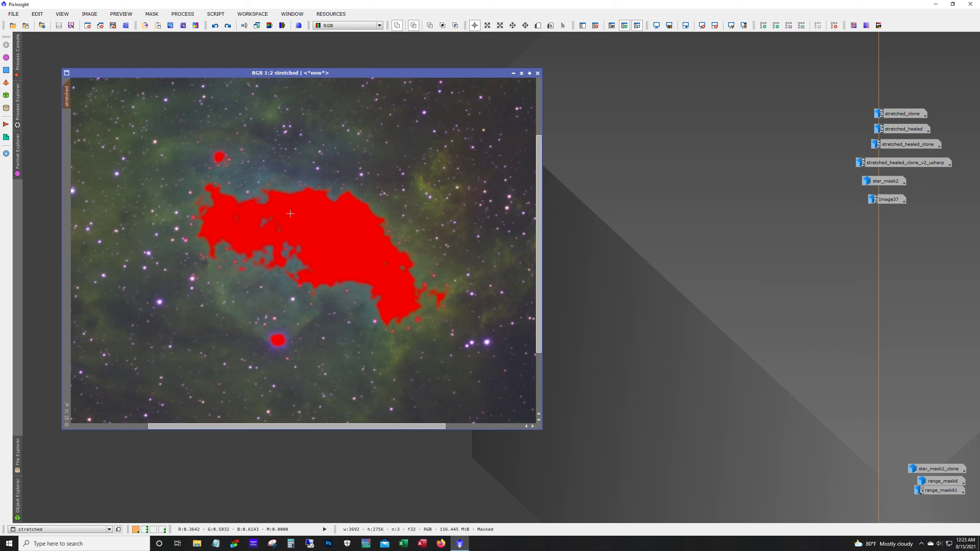
scroll(328, 255, up, 1)
scroll(327, 253, down, 1)
scroll(406, 355, down, 2)
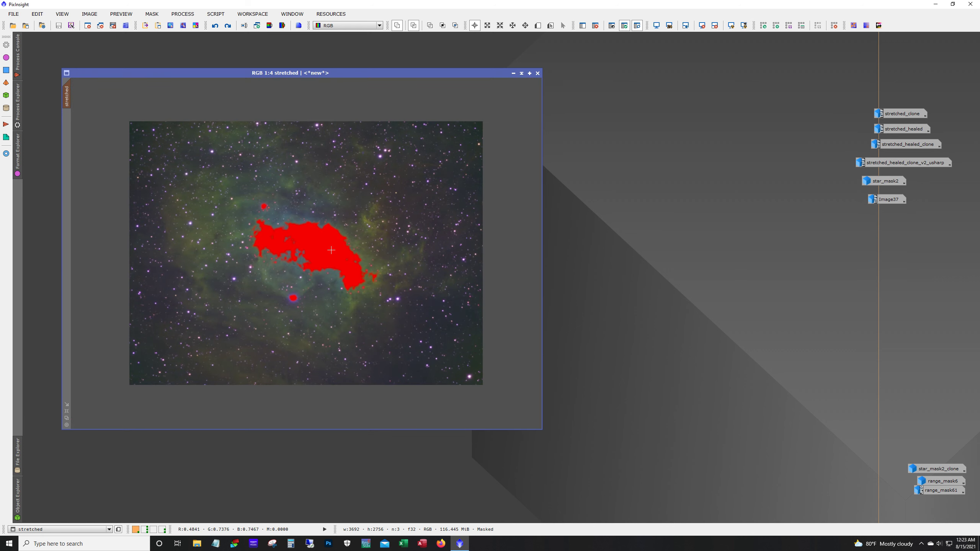
- Redo the undone edits on the stretched image and hide its mask overlay
scroll(331, 250, up, 1)
scroll(331, 255, down, 1)
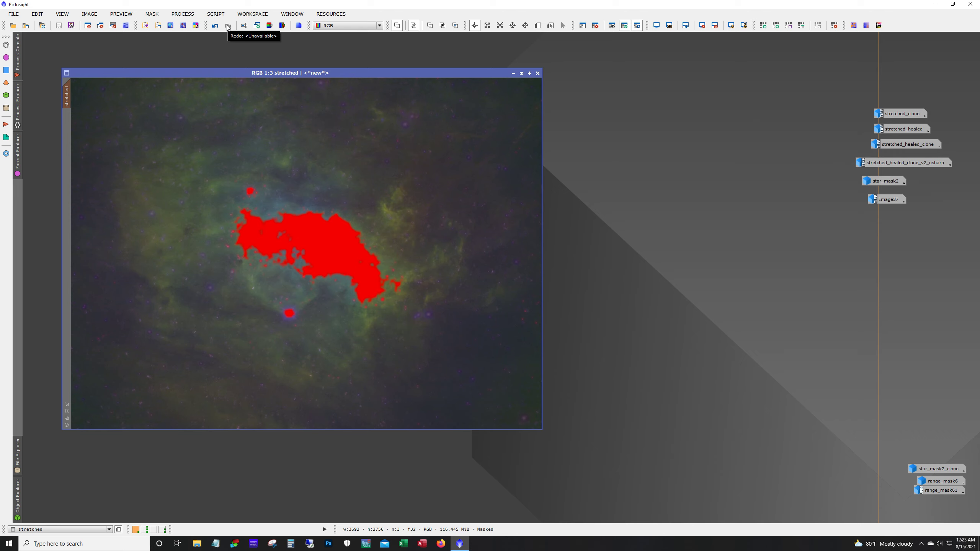
click(638, 26)
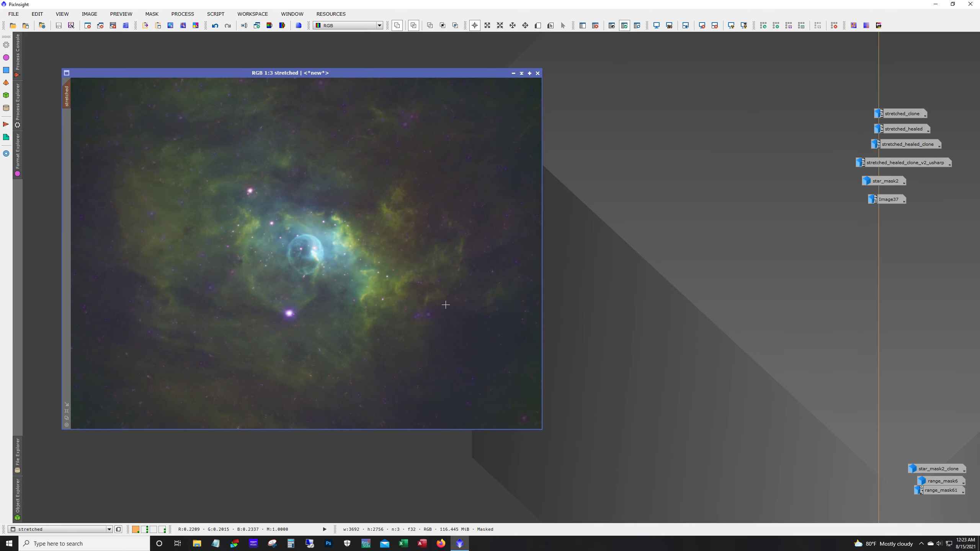
- Examine the bubble core and surrounding nebulosity of the unobscured stretched image at scales from 1:3 to 1:1
scroll(445, 305, up, 1)
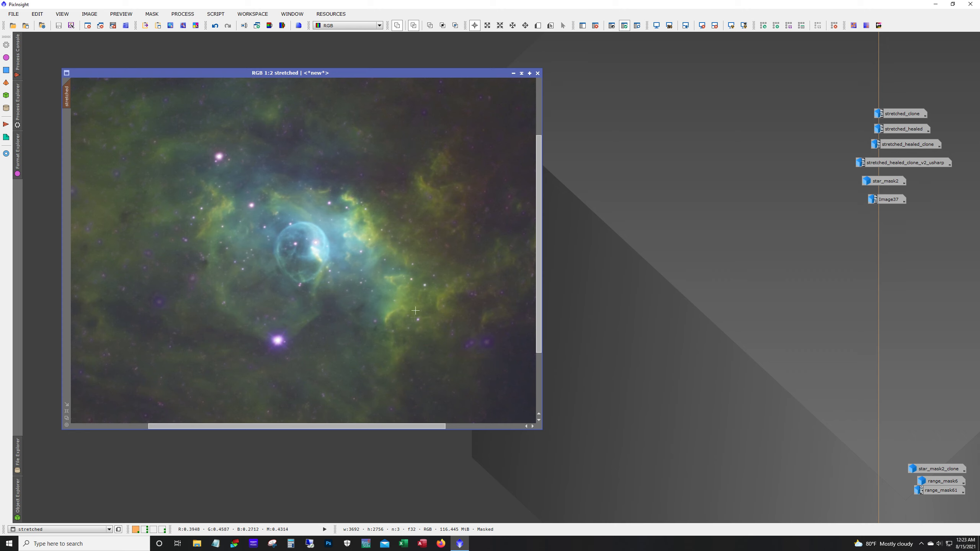
scroll(362, 280, up, 1)
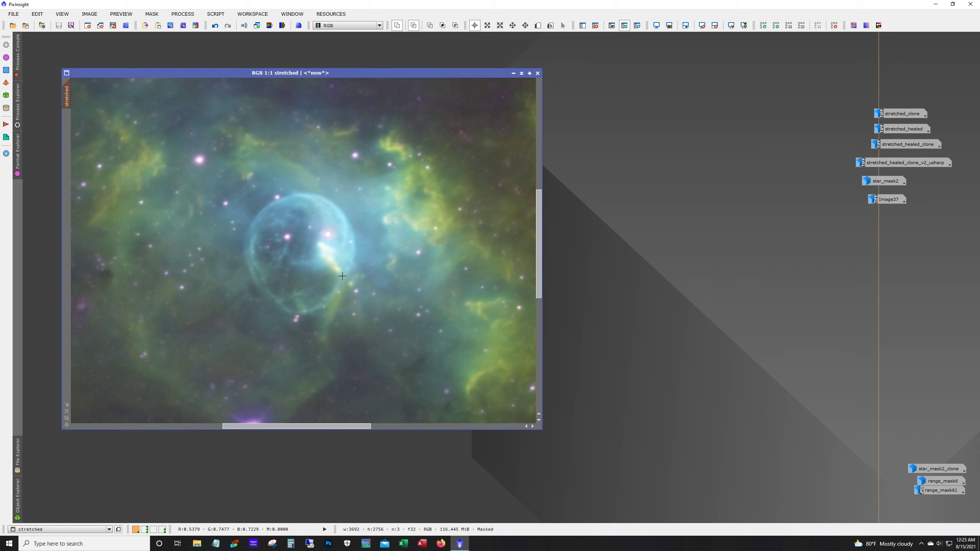
scroll(360, 278, down, 2)
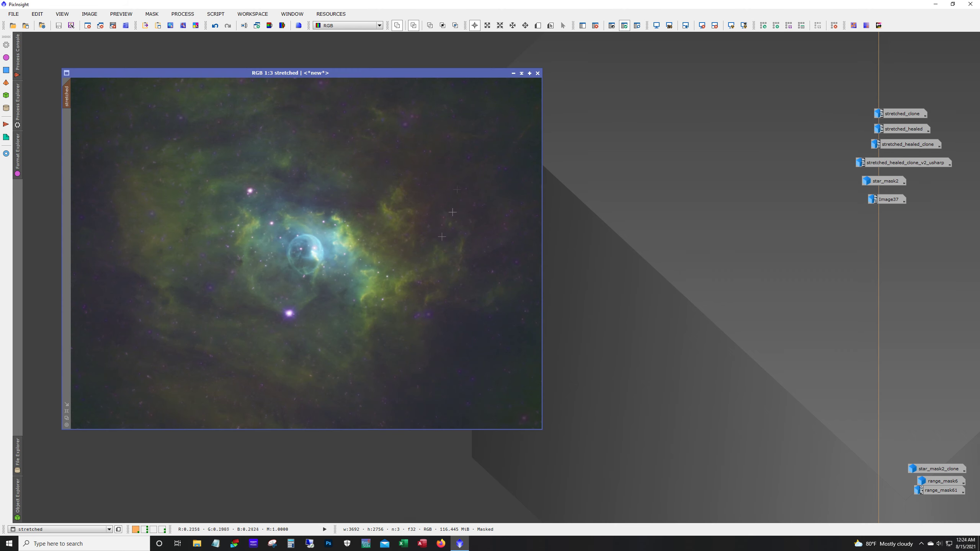
scroll(400, 181, up, 2)
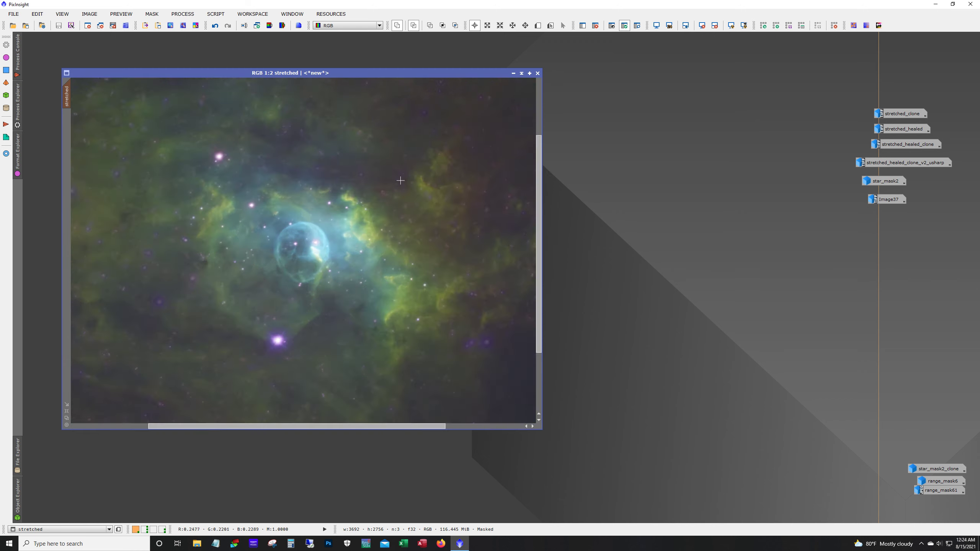
- Examine the three purple star halos in the dark area right of the bubble at up to 3:1 scale
drag(310, 426, 506, 420)
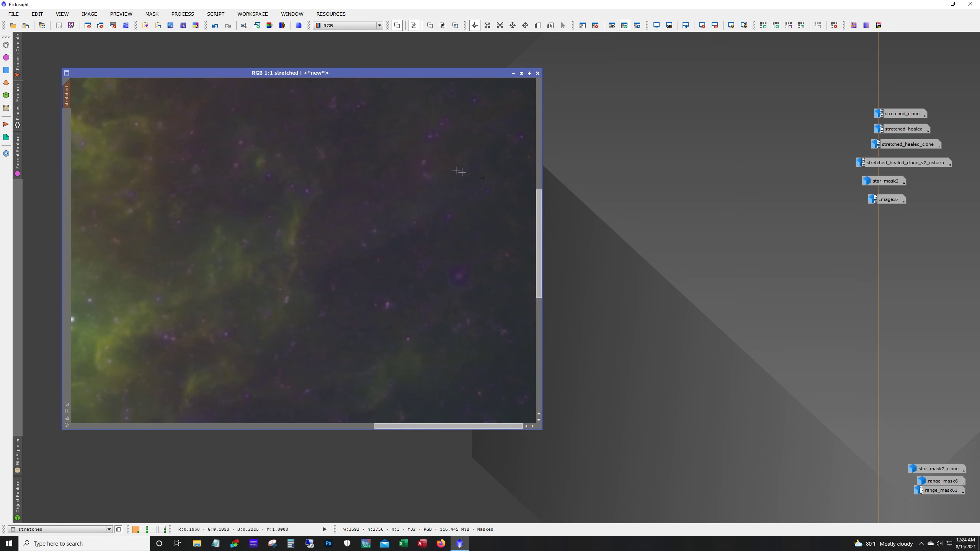
drag(539, 278, 547, 342)
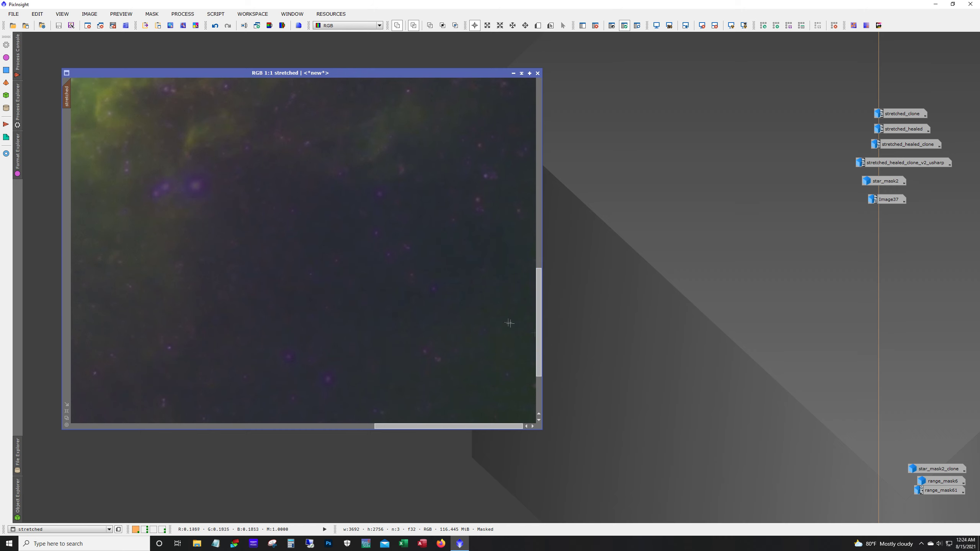
scroll(127, 190, up, 1)
drag(445, 427, 401, 428)
scroll(370, 239, up, 1)
drag(542, 342, 537, 317)
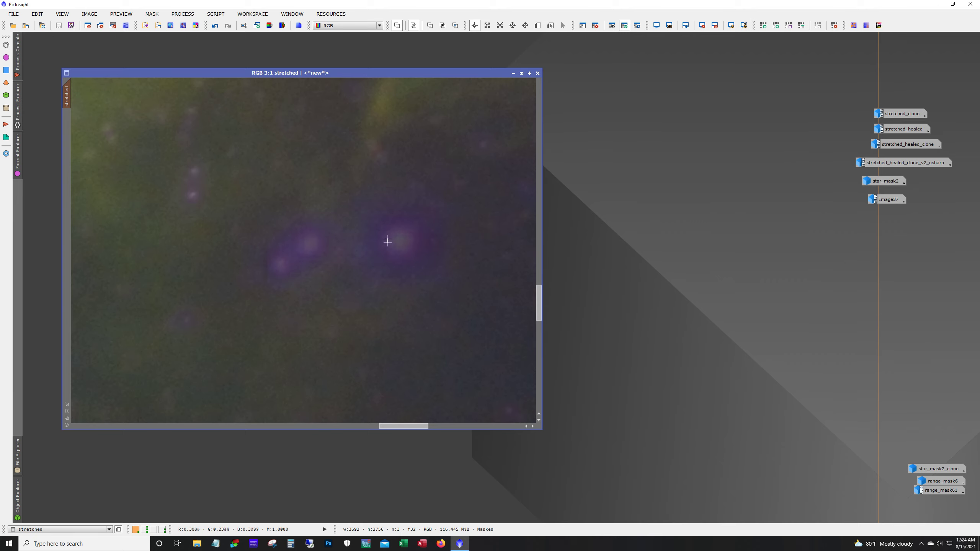
scroll(397, 237, down, 1)
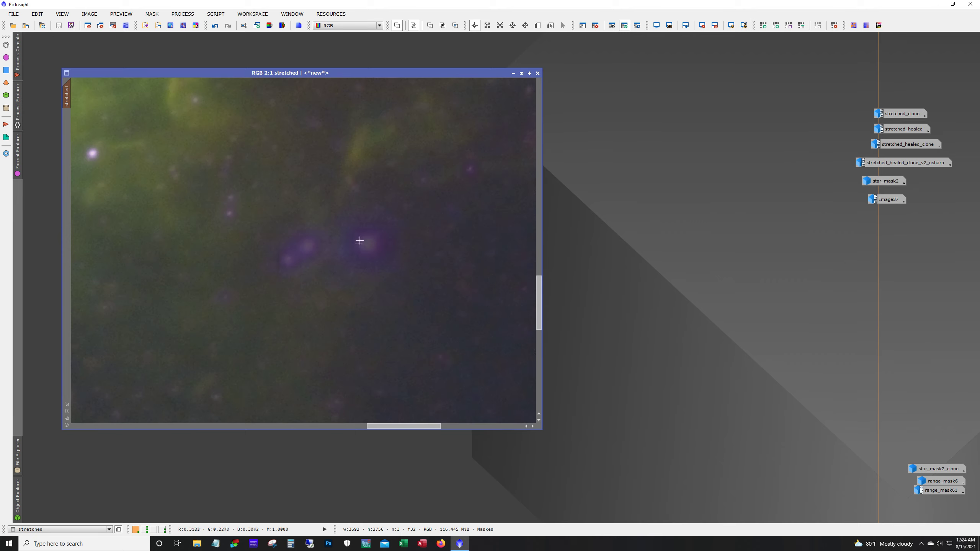
scroll(397, 382, down, 1)
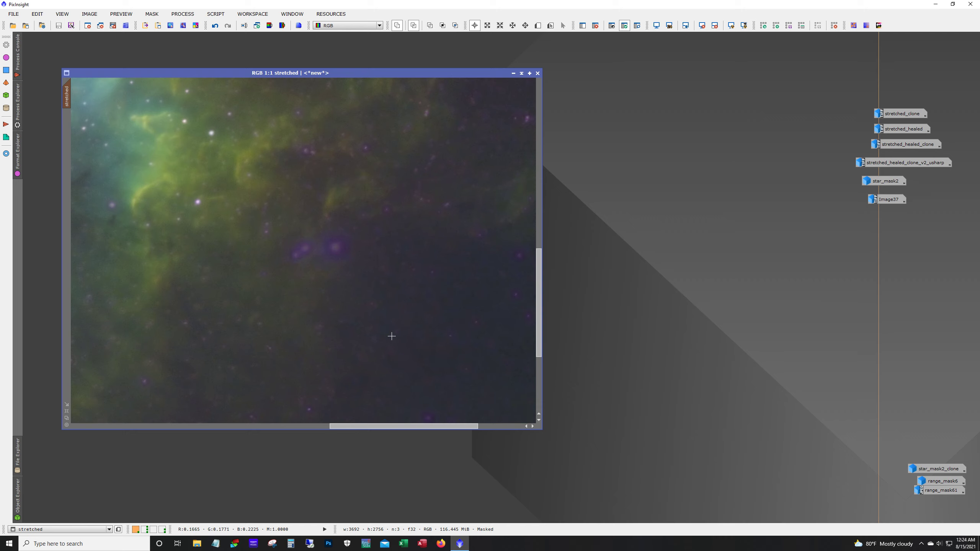
scroll(331, 252, up, 2)
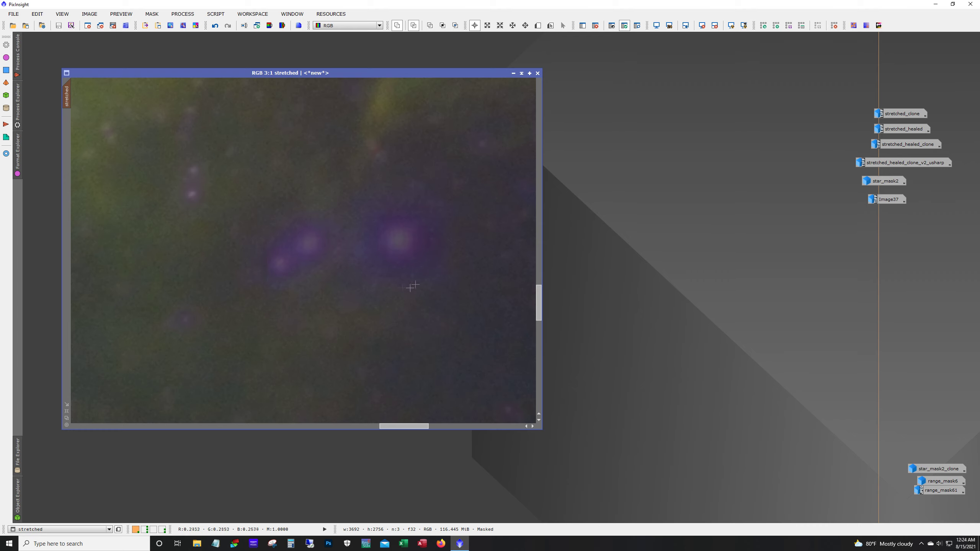
scroll(389, 387, down, 1)
- Examine the faint purple star halos left of the bubble at up to 3:1 scale, ending on the full frame
drag(412, 427, 214, 425)
scroll(253, 373, down, 1)
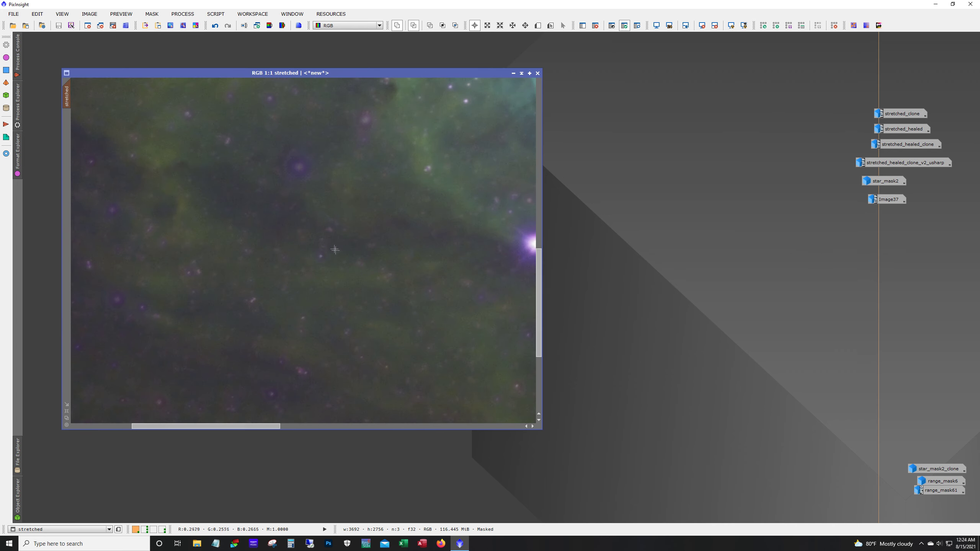
scroll(334, 250, up, 1)
scroll(539, 324, up, 1)
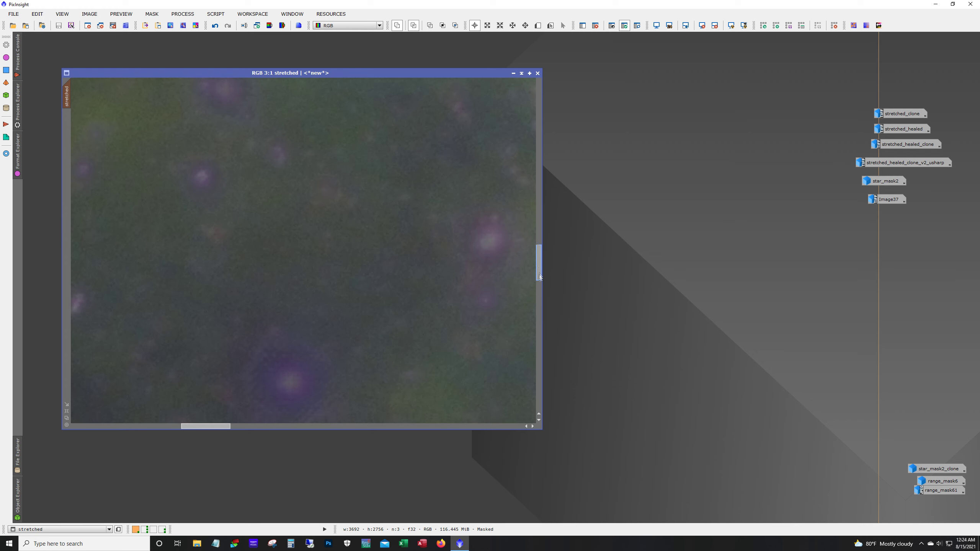
drag(539, 261, 539, 273)
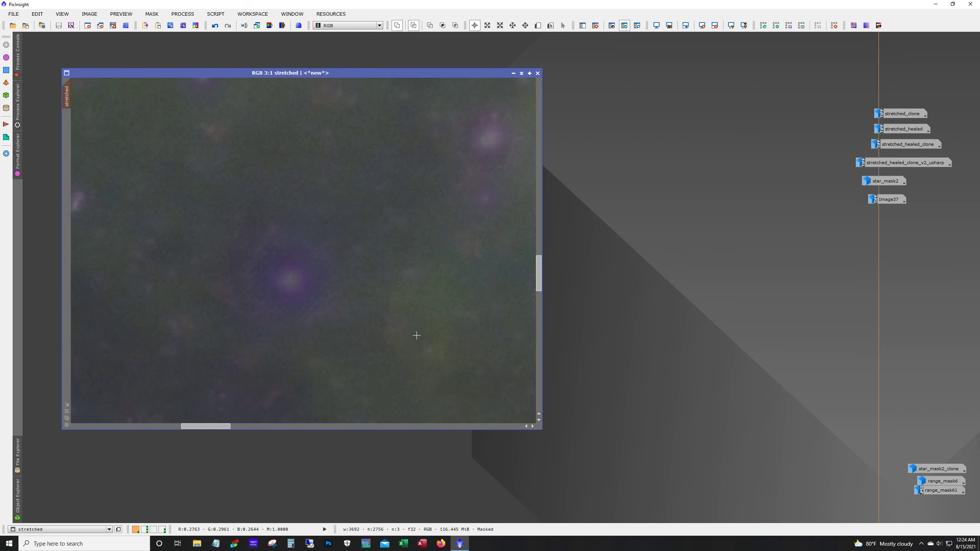
scroll(415, 334, down, 3)
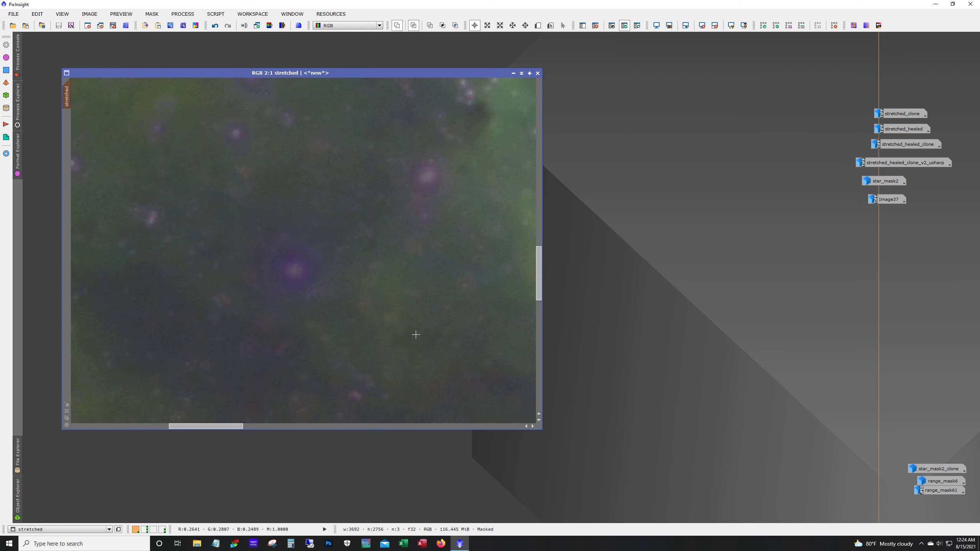
scroll(408, 329, down, 1)
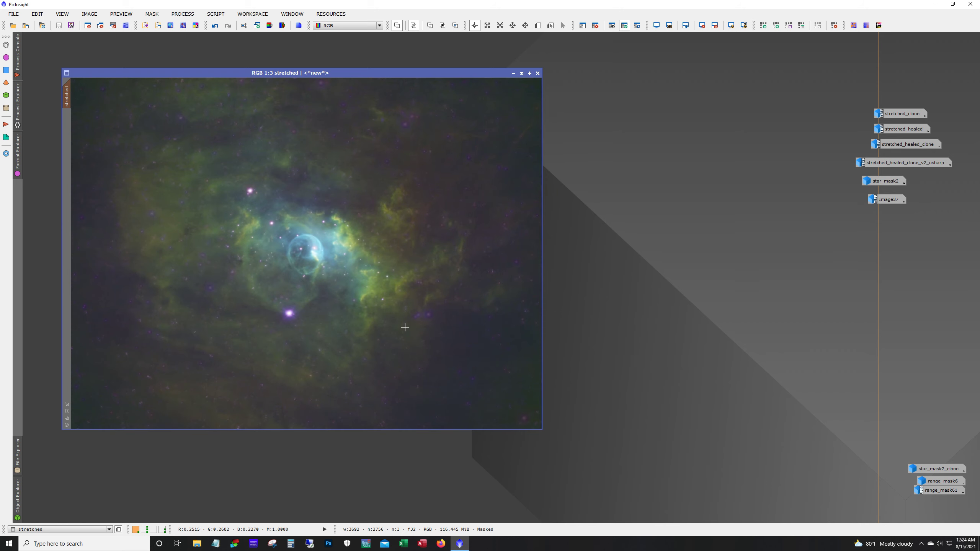
- Recheck the bubble and the large purple halo to its lower left at 2:1 scale, and return to the full frame
scroll(404, 327, up, 2)
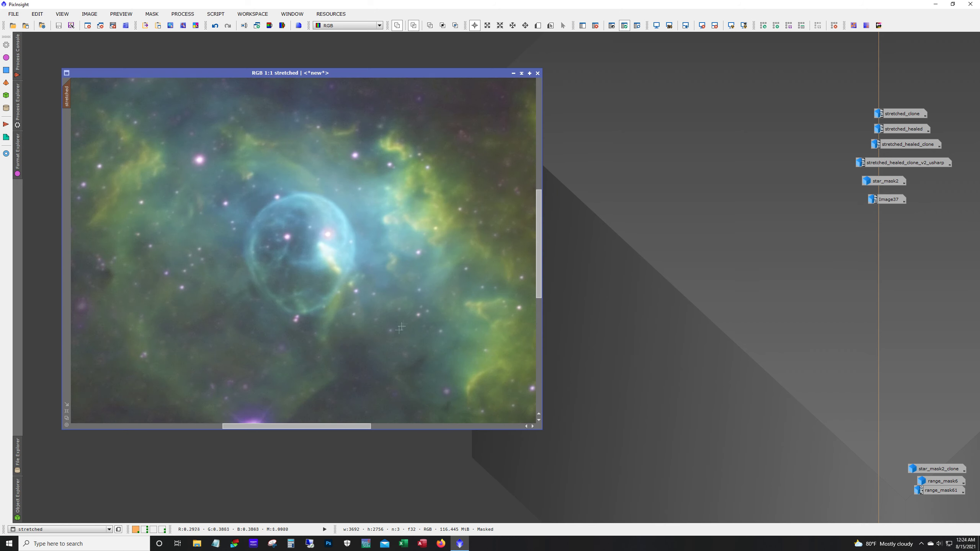
drag(364, 426, 280, 431)
scroll(248, 295, up, 1)
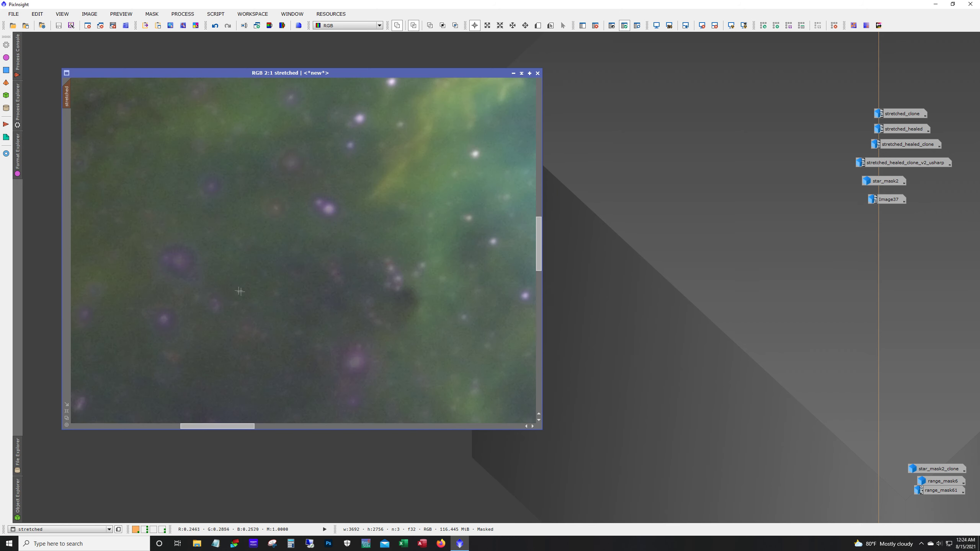
drag(537, 269, 531, 298)
mouse_move(237, 425)
mouse_down()
mouse_move(223, 426)
mouse_move(244, 431)
mouse_up()
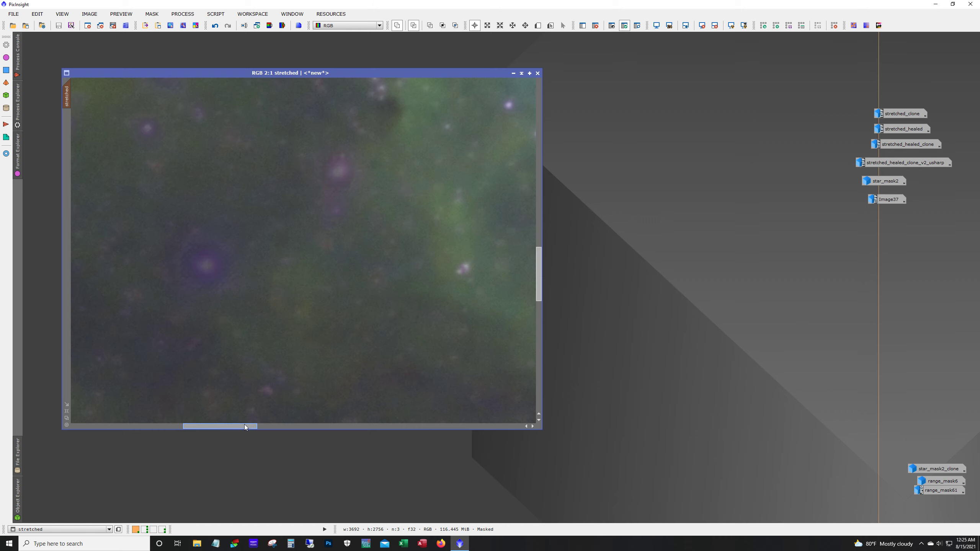
drag(244, 424, 230, 429)
scroll(294, 299, down, 1)
scroll(294, 299, up, 1)
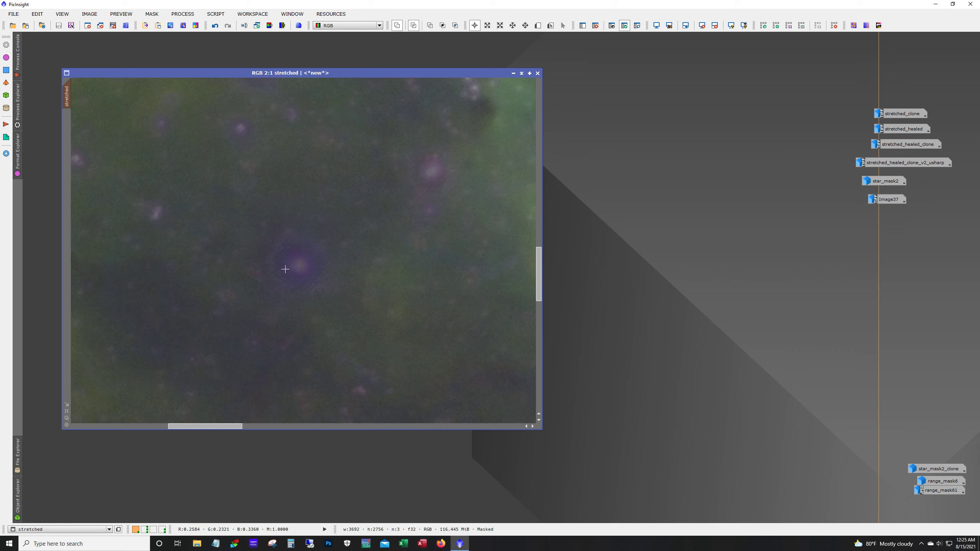
scroll(299, 284, down, 3)
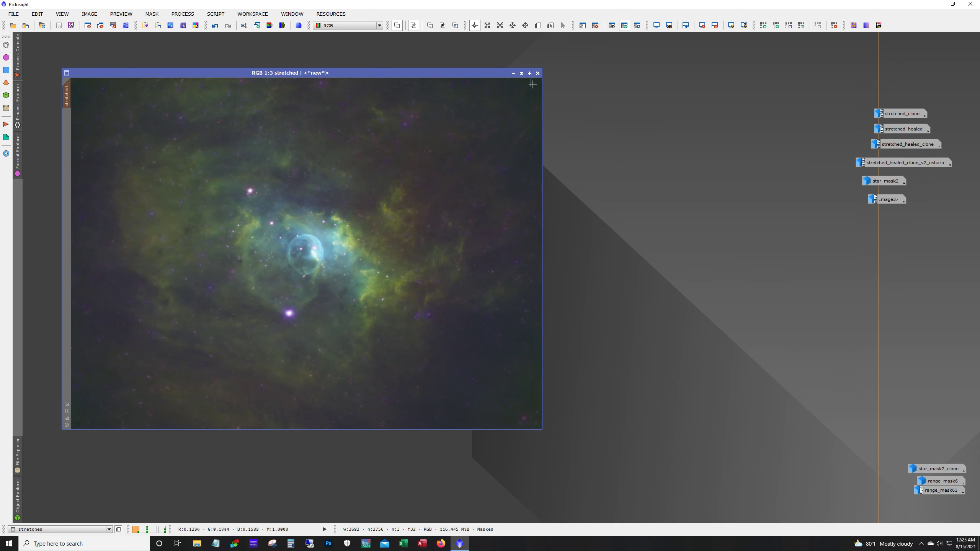
- Restore the stretched_clone and stretched_healed images and place stretched_healed beside stretched_clone, showing its nebulosity right of the bubble at 1:1
double_click(902, 114)
double_click(903, 128)
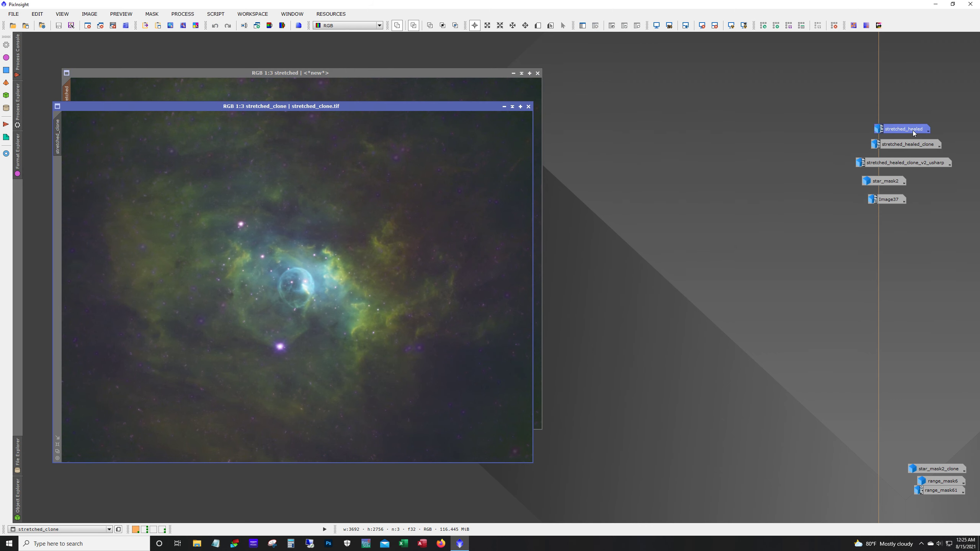
drag(699, 107, 333, 78)
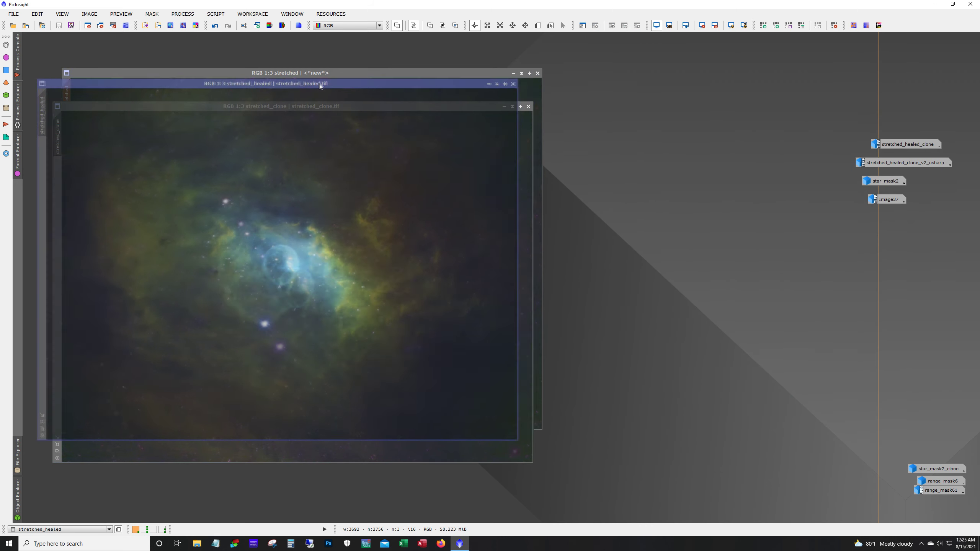
scroll(377, 370, up, 2)
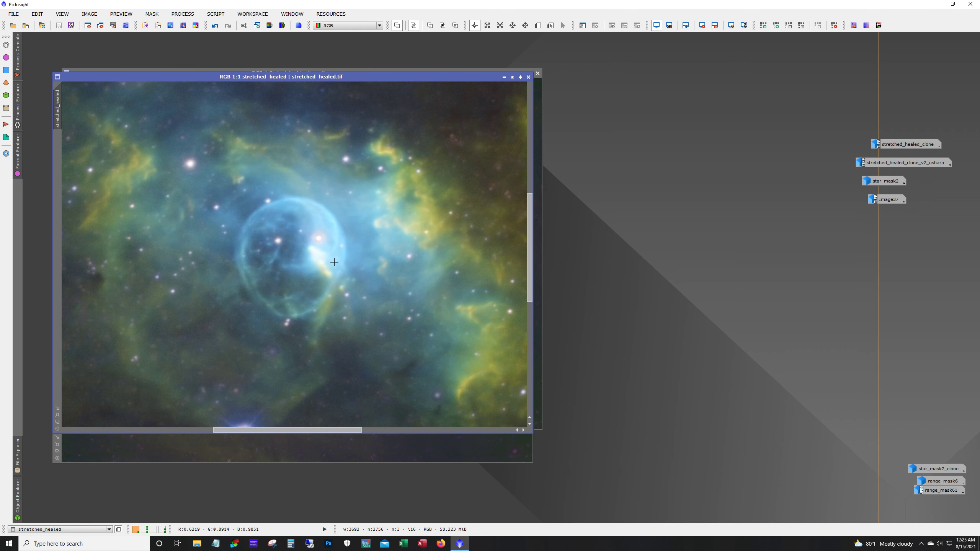
drag(337, 430, 416, 430)
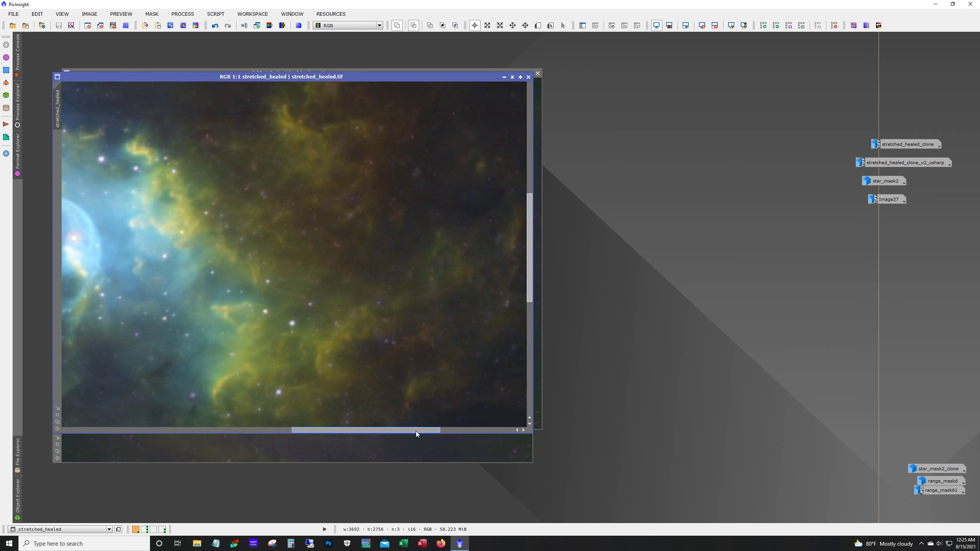
drag(377, 78, 594, 110)
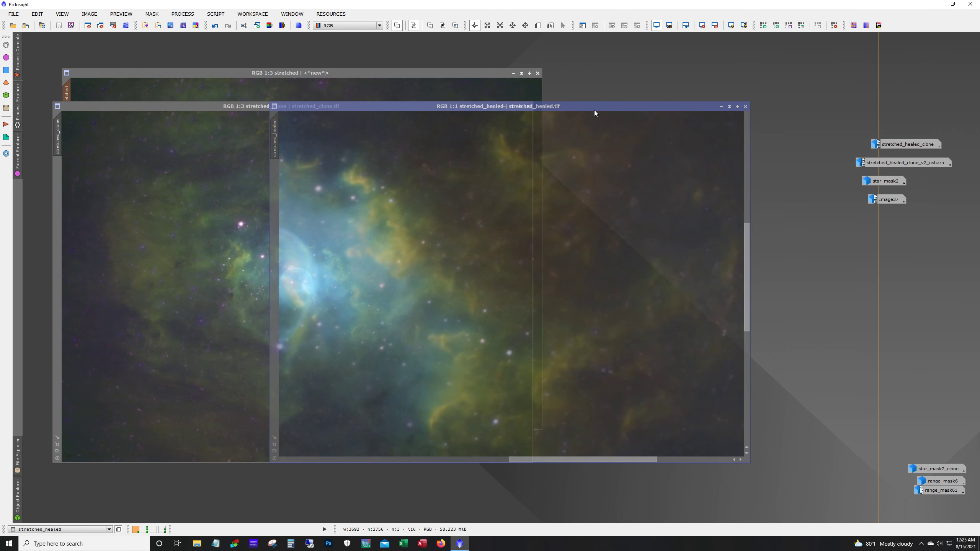
click(217, 326)
click(597, 460)
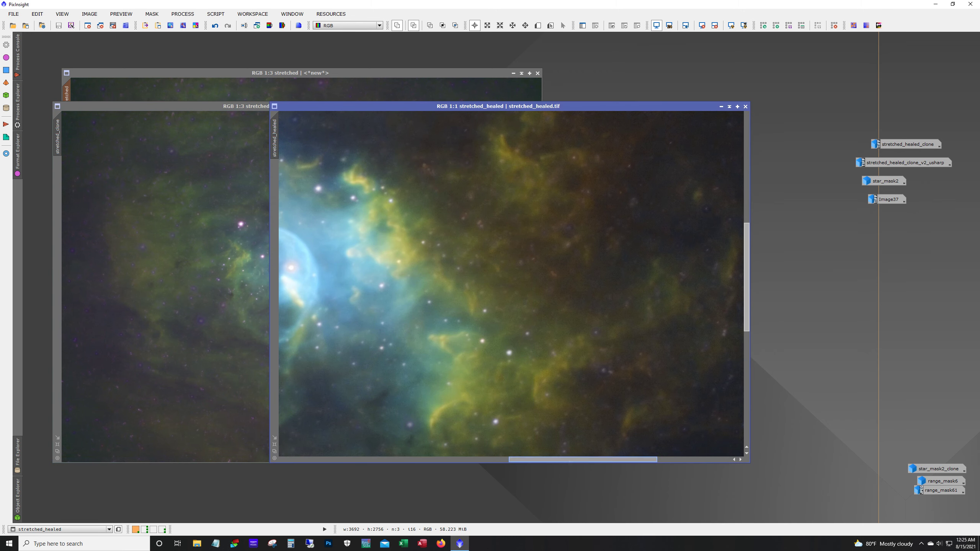
- Examine the large purple star below the bubble and the purple halos to its right in stretched_clone at 1:1
click(213, 275)
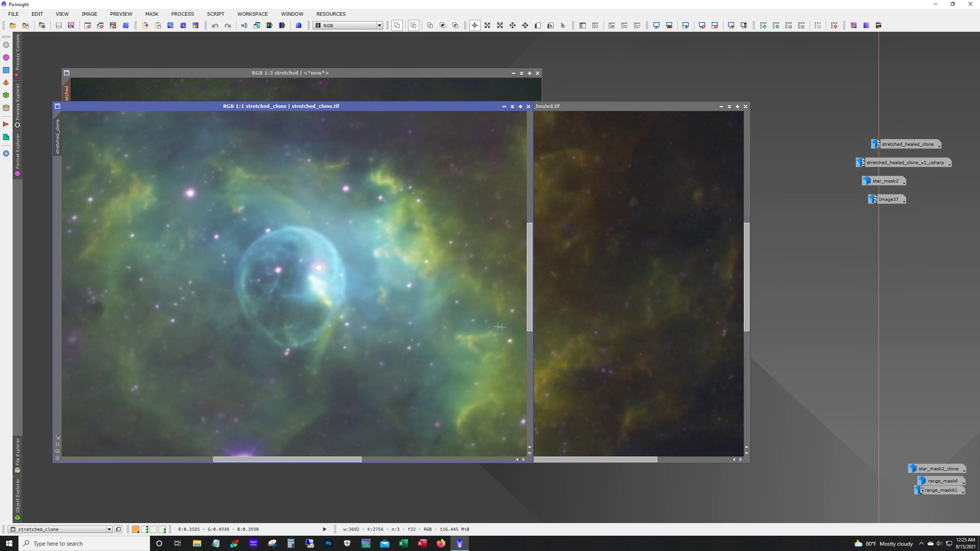
drag(530, 327, 542, 382)
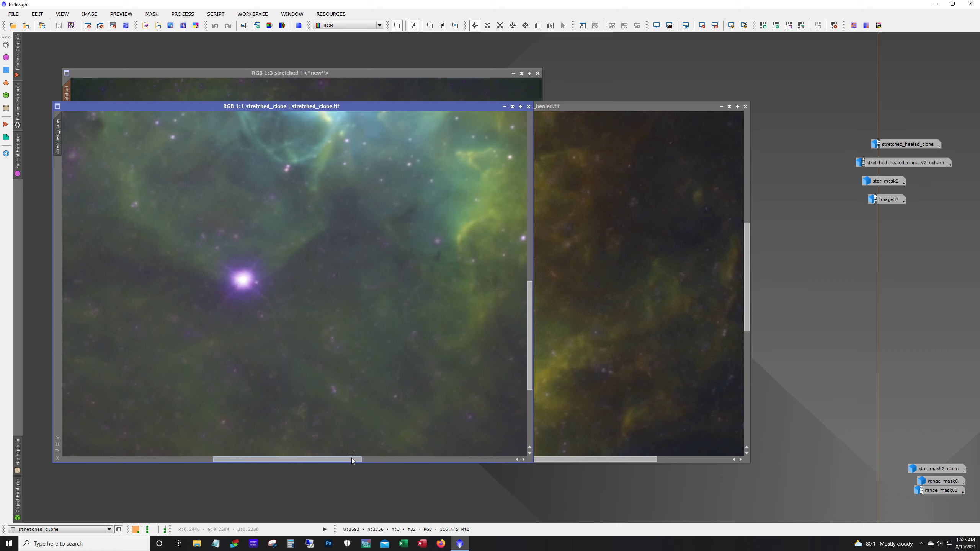
drag(352, 459, 453, 467)
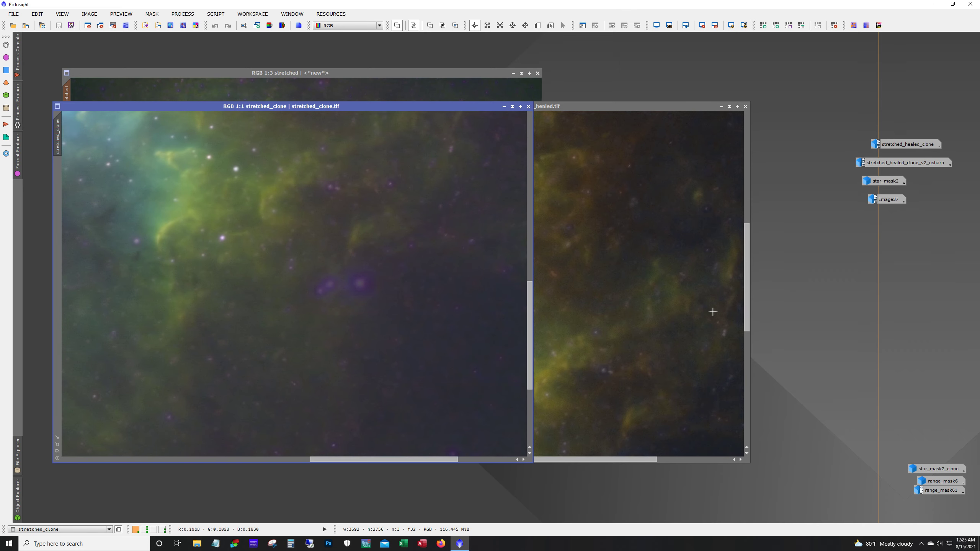
- Compare the healed halo area in stretched_healed at up to 2:1 with stretched_clone, and check the dark region left of the bubble
click(714, 311)
scroll(704, 290, up, 1)
scroll(697, 287, down, 1)
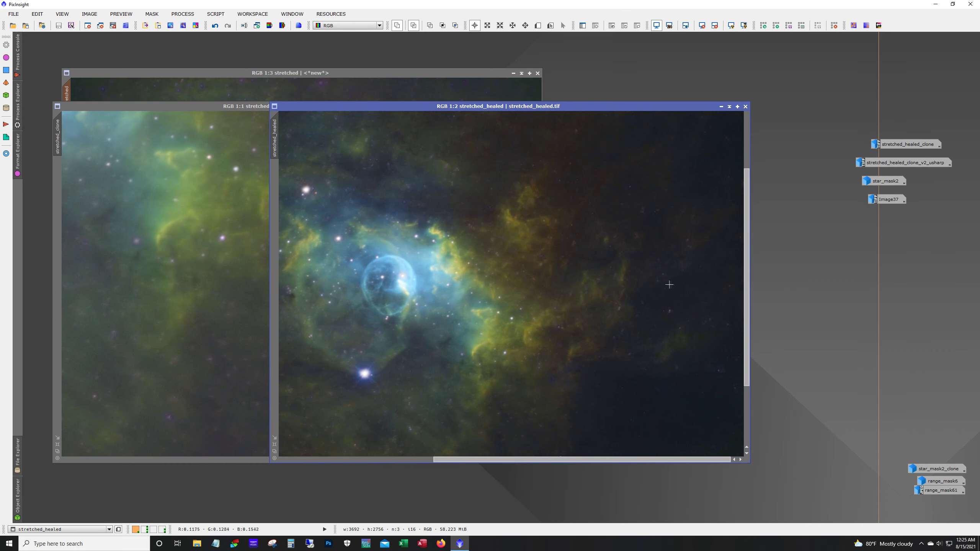
scroll(606, 301, up, 1)
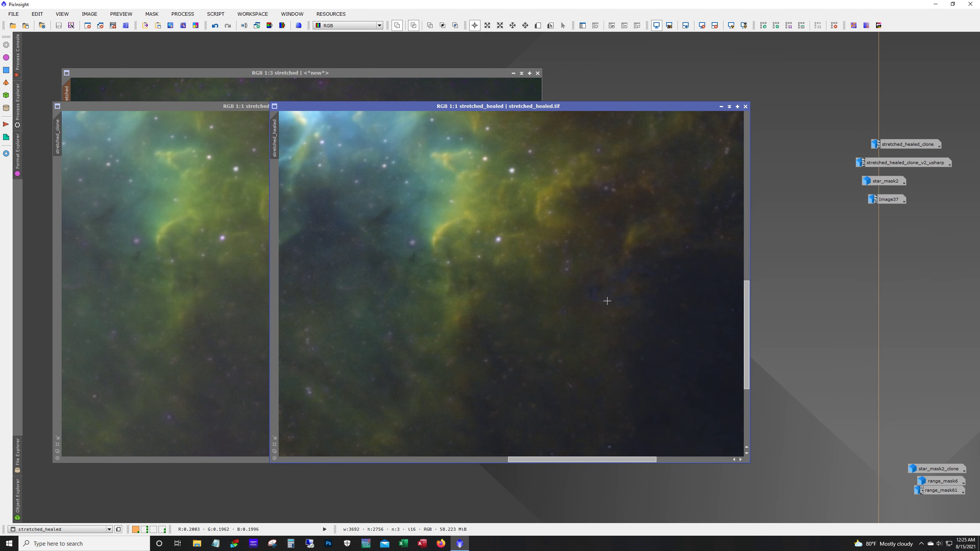
scroll(607, 300, up, 1)
drag(551, 459, 605, 461)
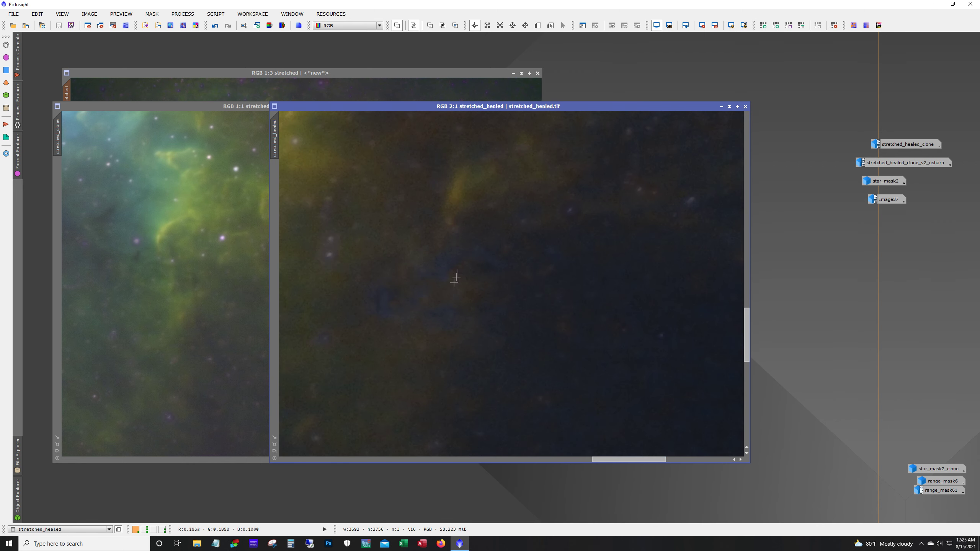
click(228, 105)
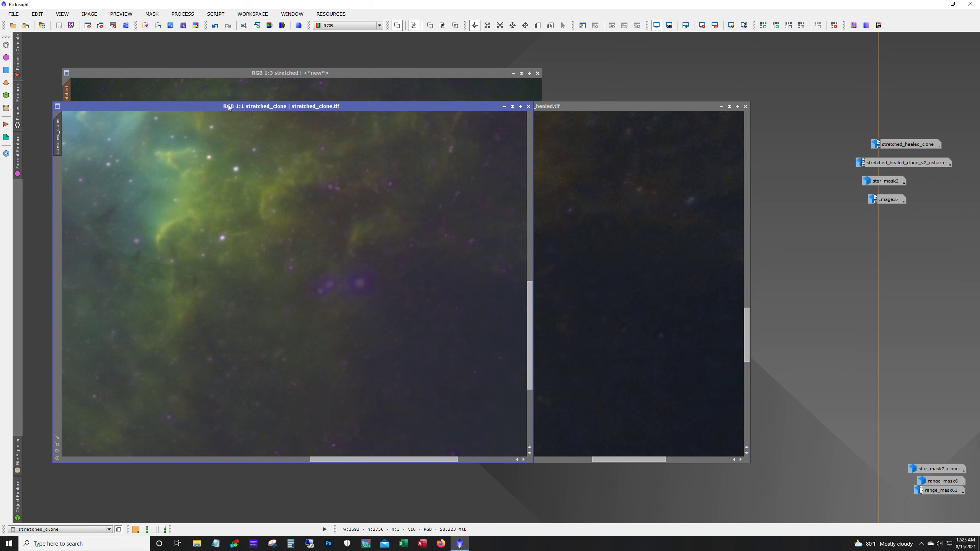
click(570, 118)
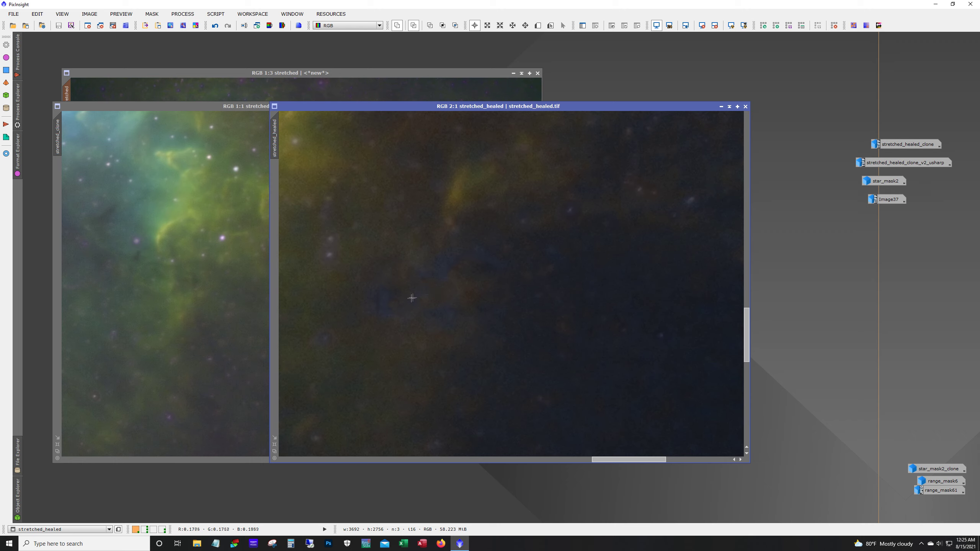
drag(613, 461, 342, 459)
scroll(422, 321, down, 3)
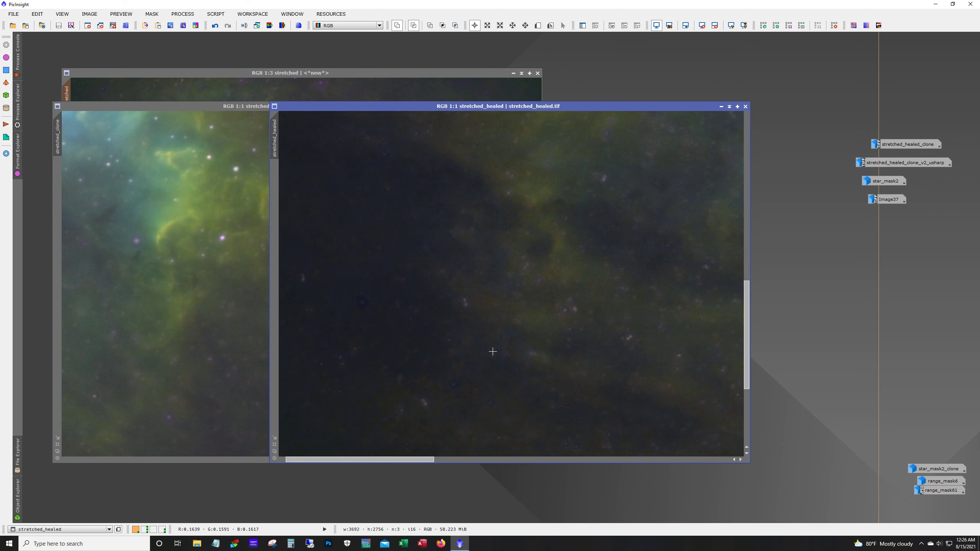
- Minimize the stretched_clone image and align the full-frame stretched_healed image over the stretched image
click(233, 292)
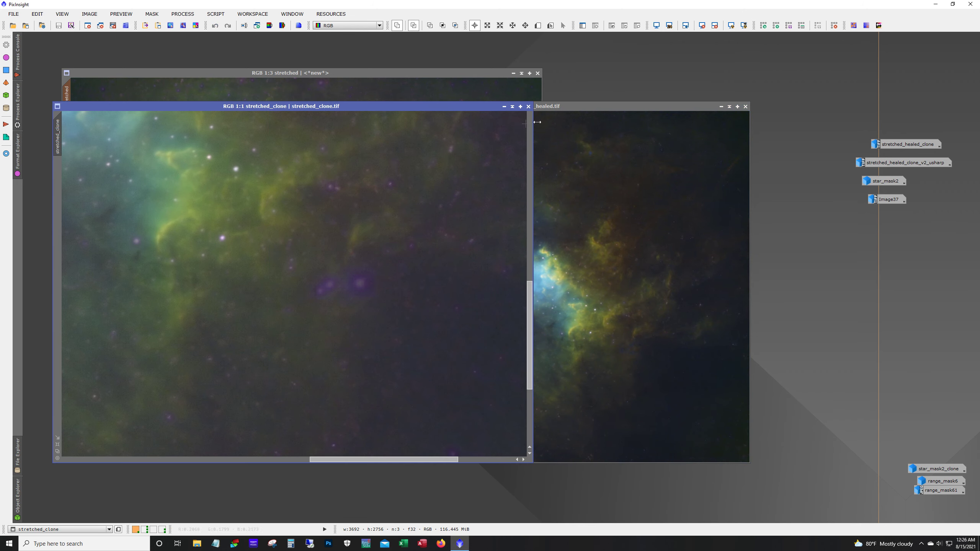
click(503, 106)
drag(627, 107, 419, 78)
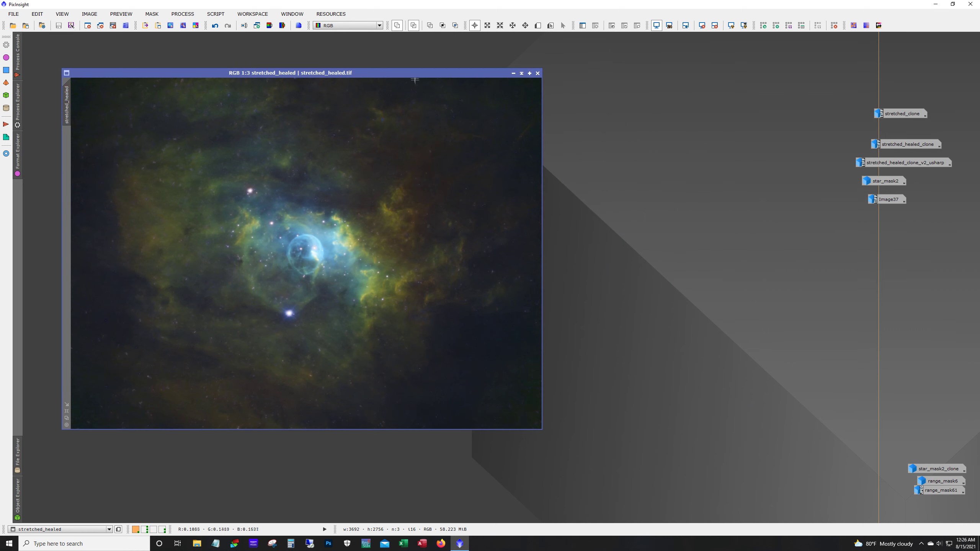
key(alt)
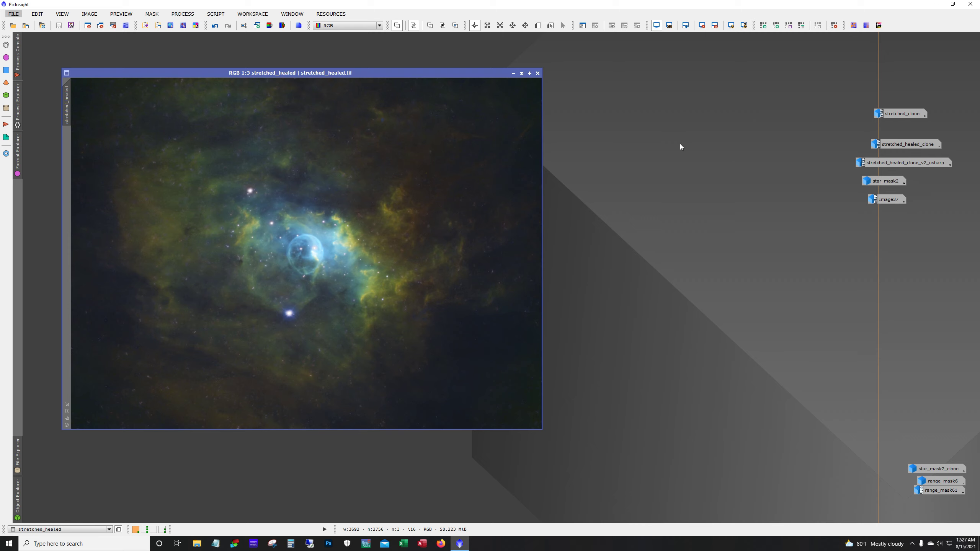
- Restore the stretched_healed_clone image and alternate between its original and inverted history states
drag(885, 146, 872, 140)
double_click(878, 144)
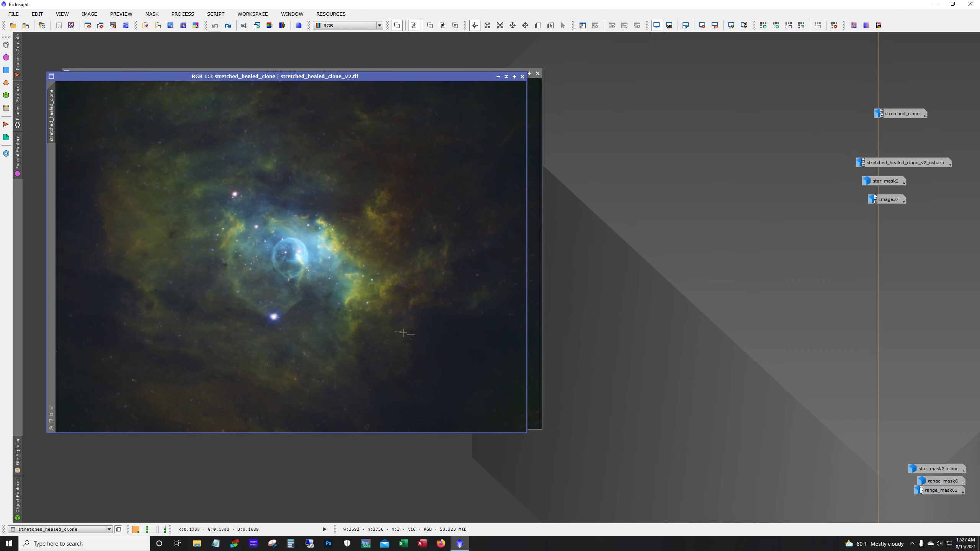
click(228, 29)
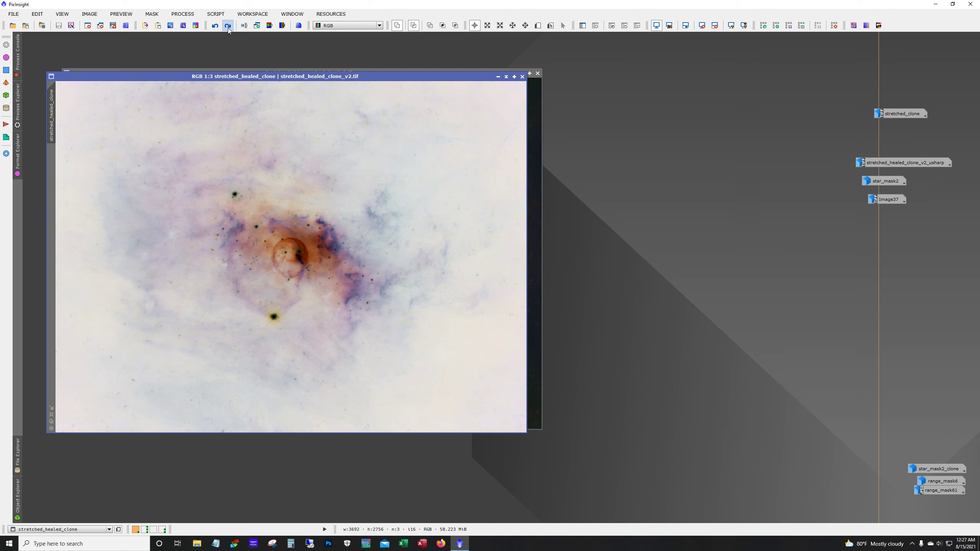
click(214, 27)
click(230, 28)
click(215, 27)
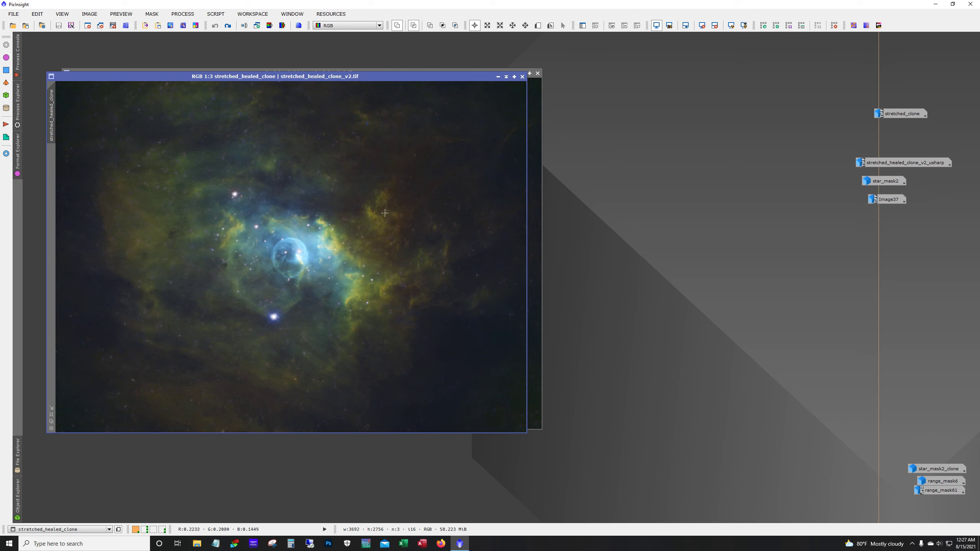
- Step forward through the inverted and color-corrected history states of stretched_healed_clone, and go back to its original state
click(227, 27)
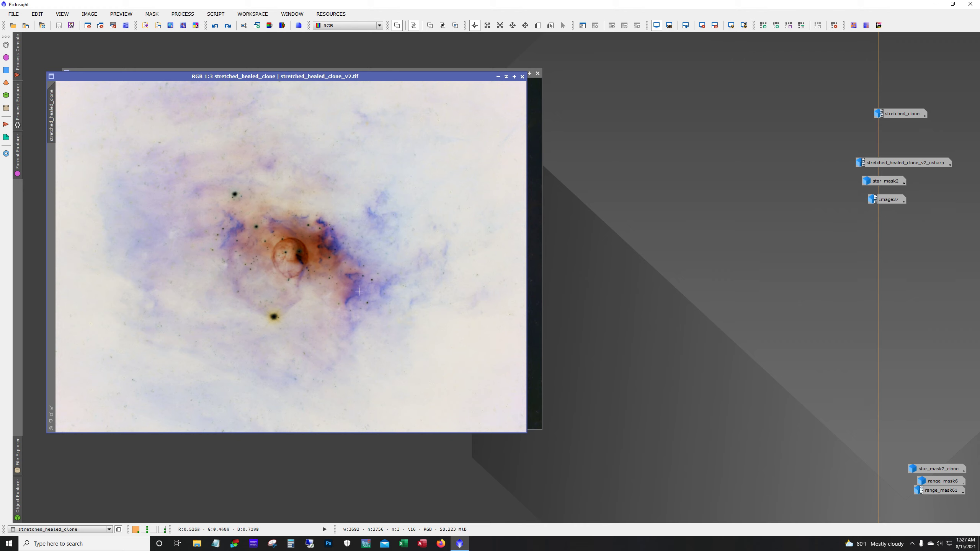
click(228, 25)
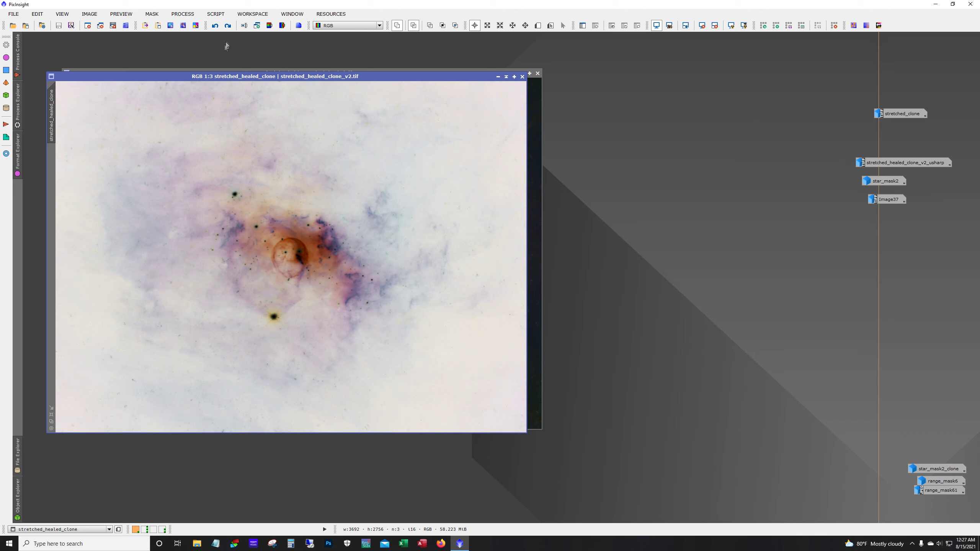
click(228, 25)
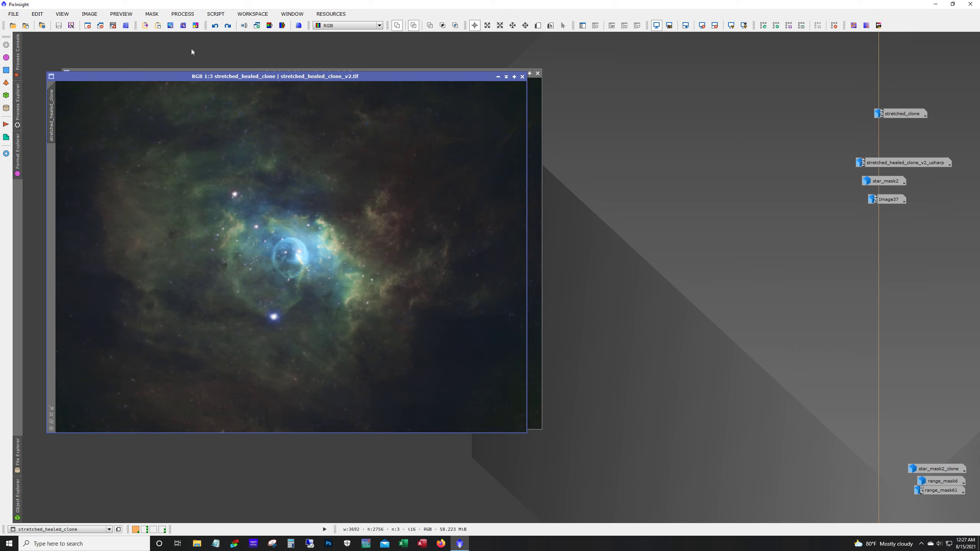
click(214, 26)
click(215, 25)
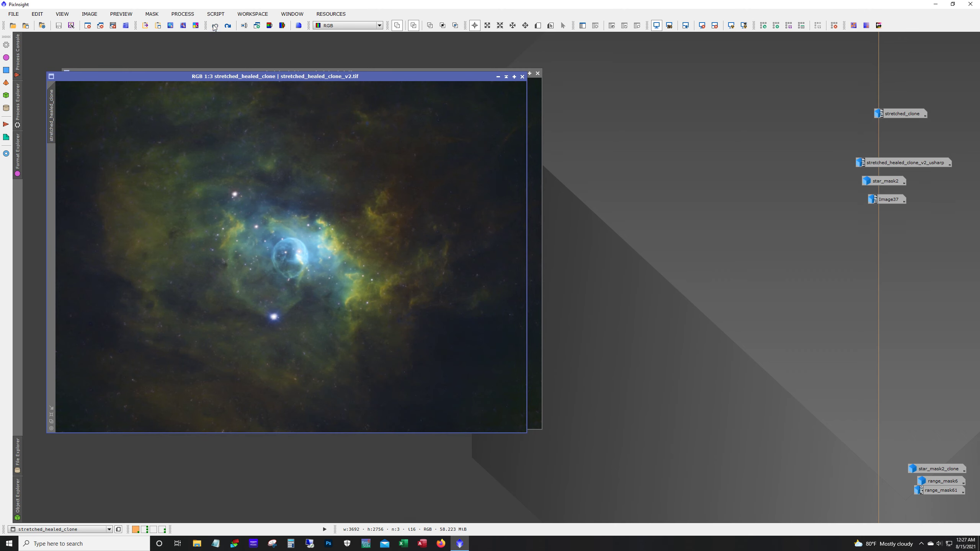
- Redo the inversion, color correction, re-inversion and final color enhancement of stretched_healed_clone
click(229, 26)
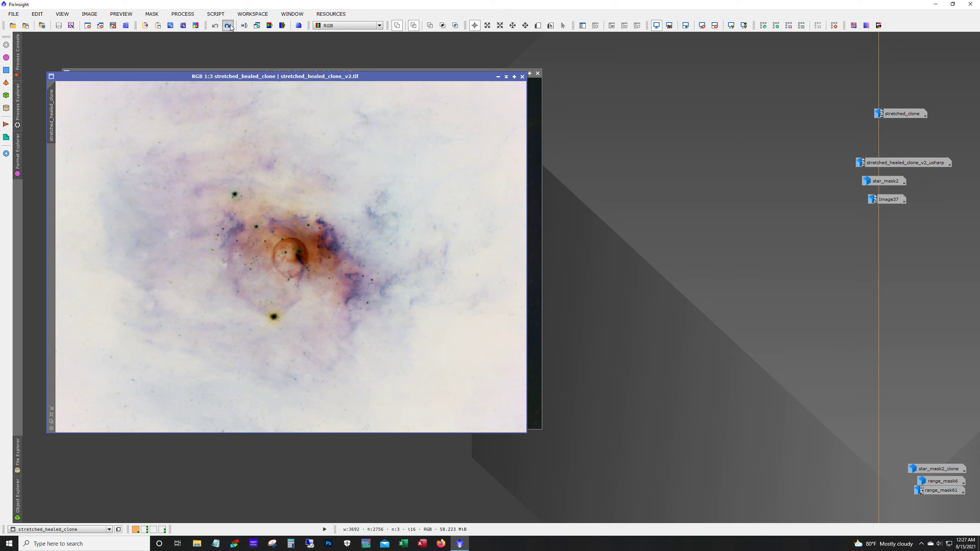
click(230, 27)
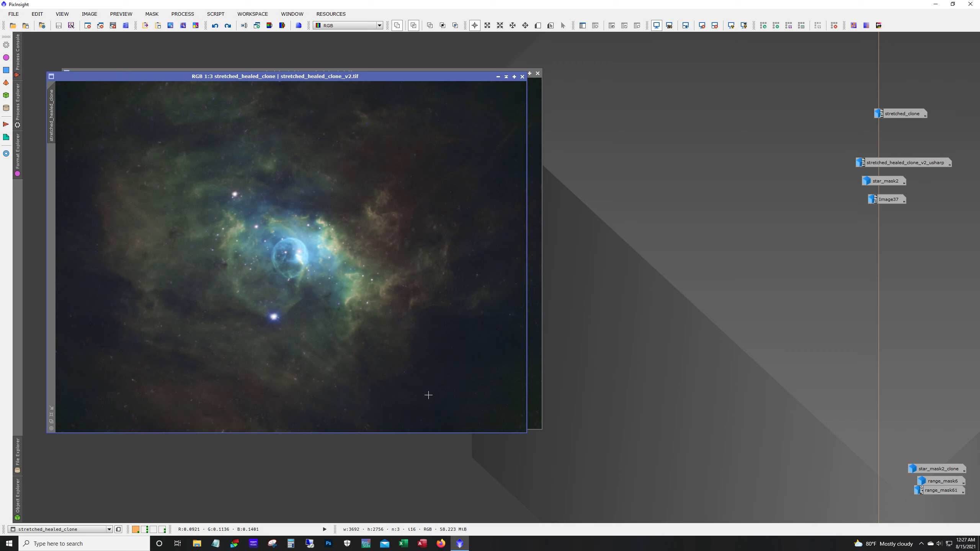
click(228, 25)
click(231, 29)
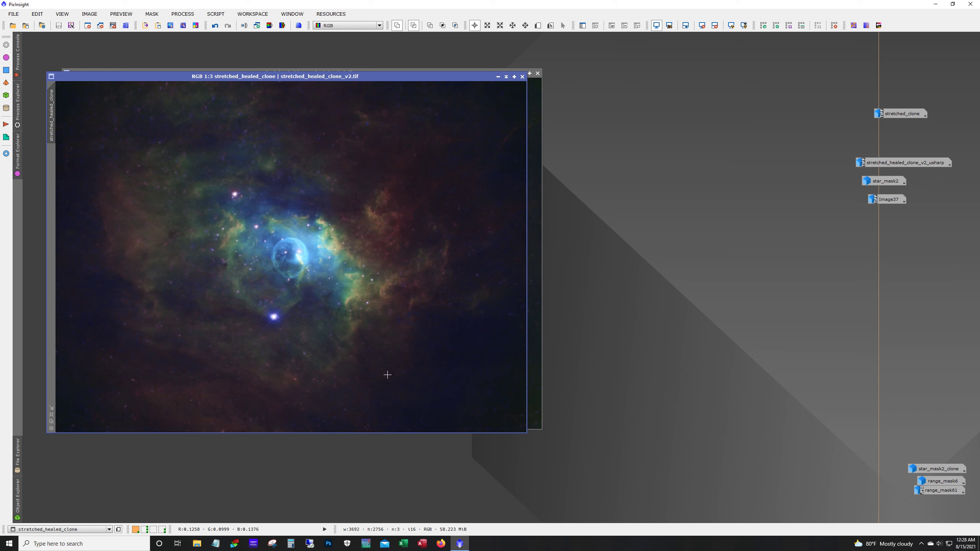
- Open the stretched_healed_clone_v2_usharp image and examine the bubble and the nebulosity to its right at 1:1, returning to the full frame
mouse_move(905, 164)
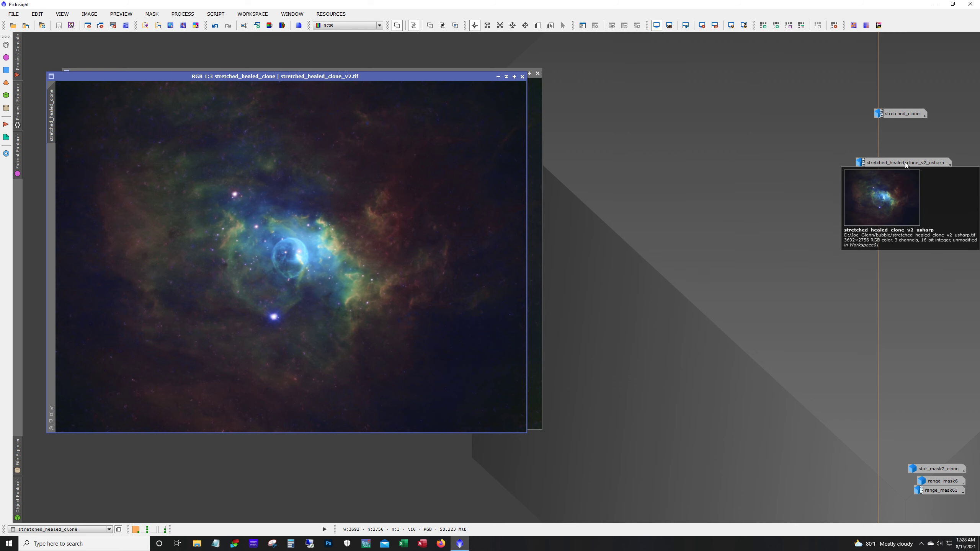
double_click(905, 162)
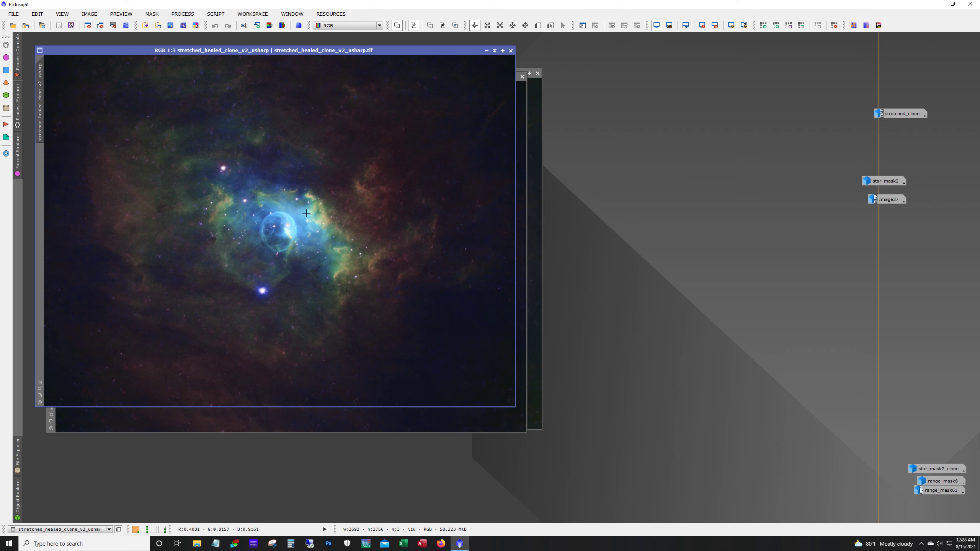
scroll(283, 224, up, 2)
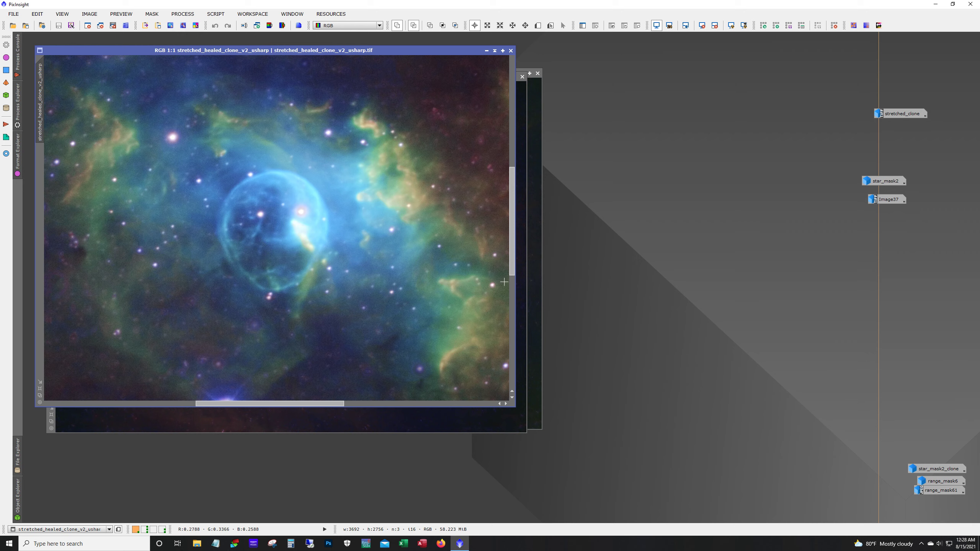
drag(335, 403, 369, 403)
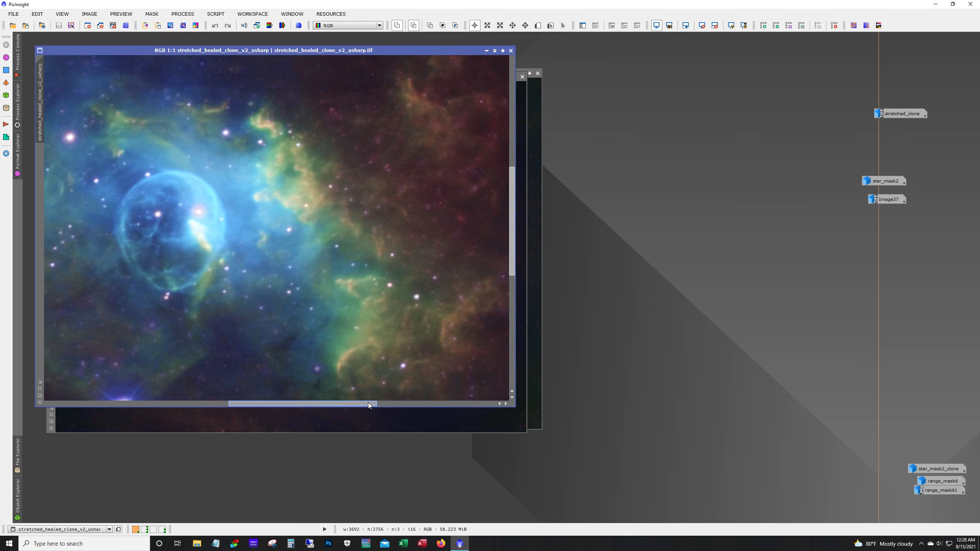
mouse_move(513, 270)
mouse_down()
mouse_move(517, 316)
mouse_move(511, 264)
mouse_up()
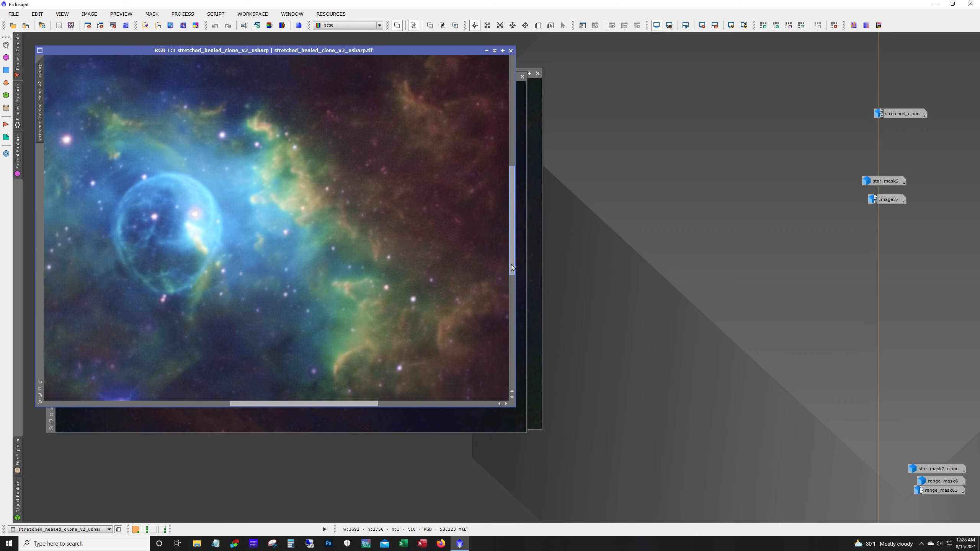
scroll(254, 296, down, 1)
scroll(253, 296, down, 1)
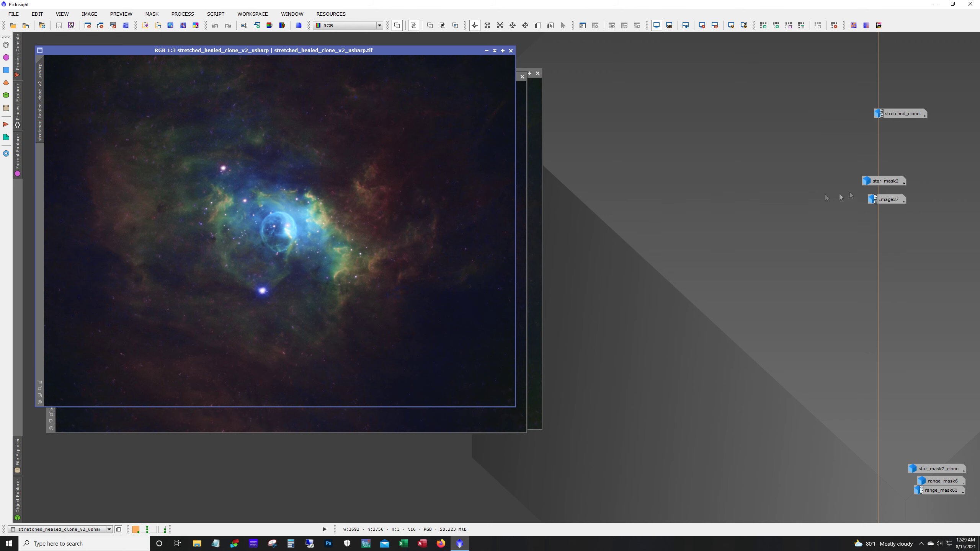
- Open the star_mask2 image and examine the leftover nebulosity patch near its centre at 1:1 and 2:1
double_click(880, 181)
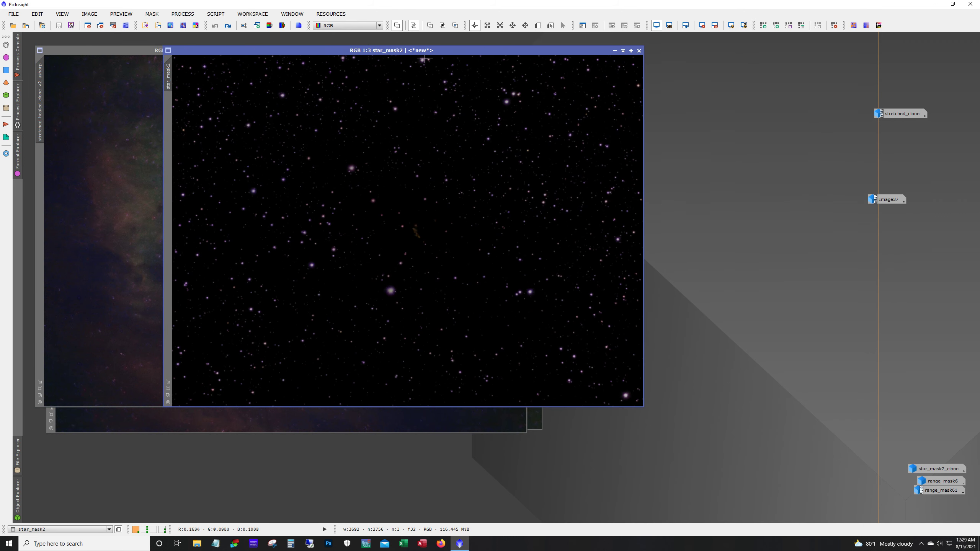
drag(376, 49, 290, 63)
scroll(330, 256, up, 3)
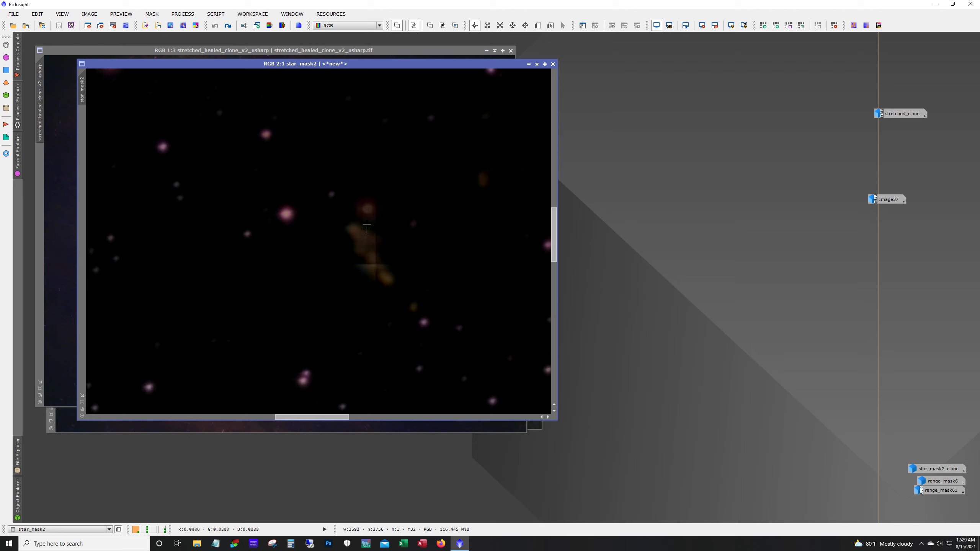
scroll(397, 261, down, 3)
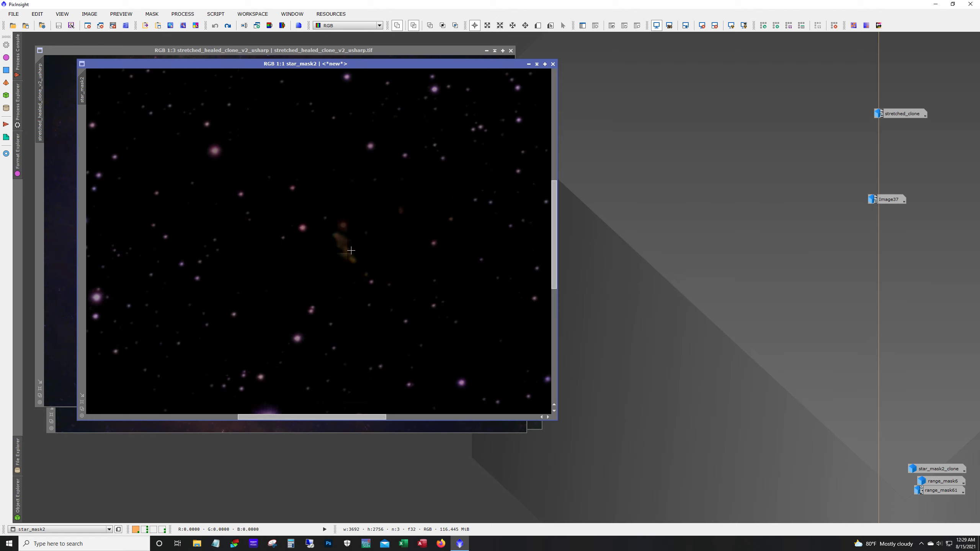
scroll(412, 276, up, 3)
scroll(374, 265, down, 1)
scroll(352, 259, down, 1)
scroll(355, 261, up, 2)
scroll(366, 262, down, 1)
- Redo the removal of the leftover central nebulosity in star_mask2 and return to the full frame
click(344, 247)
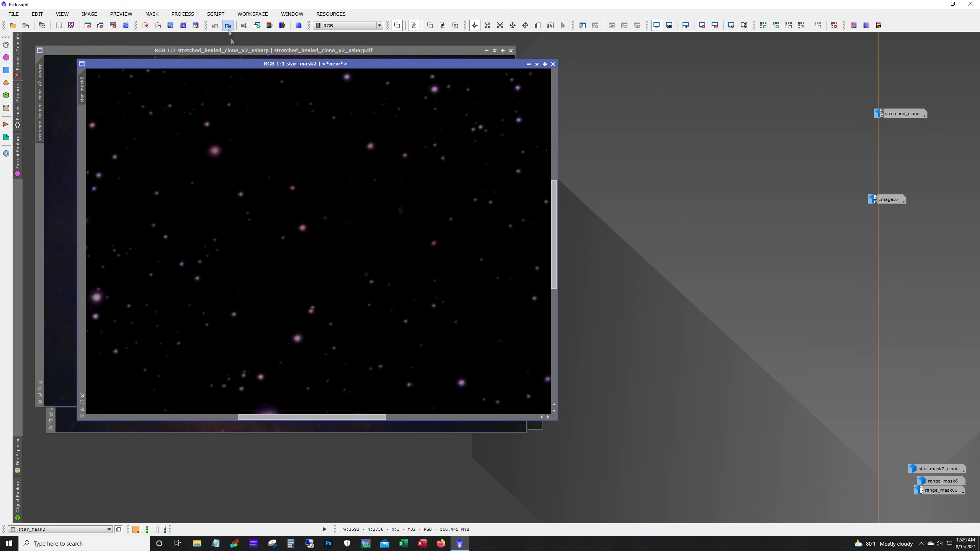
scroll(345, 248, down, 3)
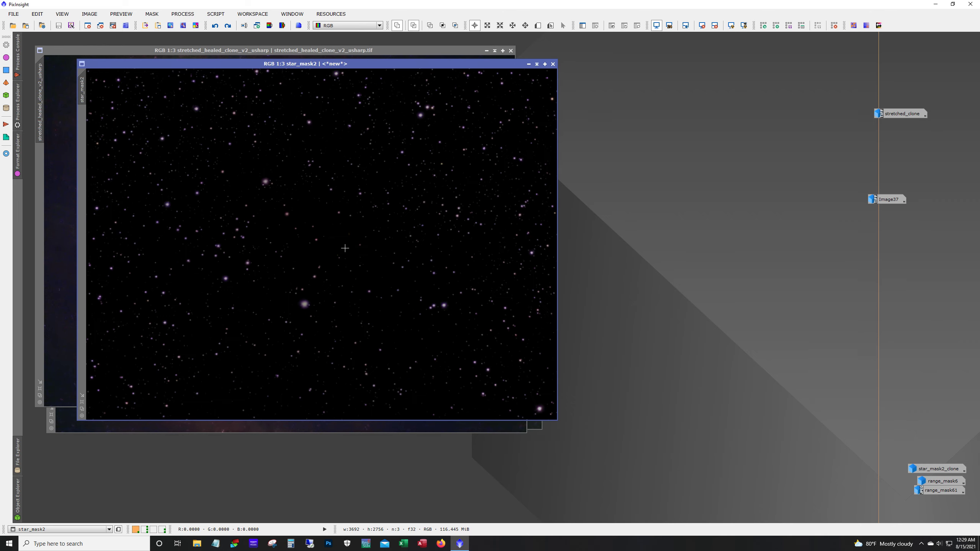
scroll(345, 247, up, 1)
- Redo the inversion, color correction and re-inversion of star_mask2
click(228, 25)
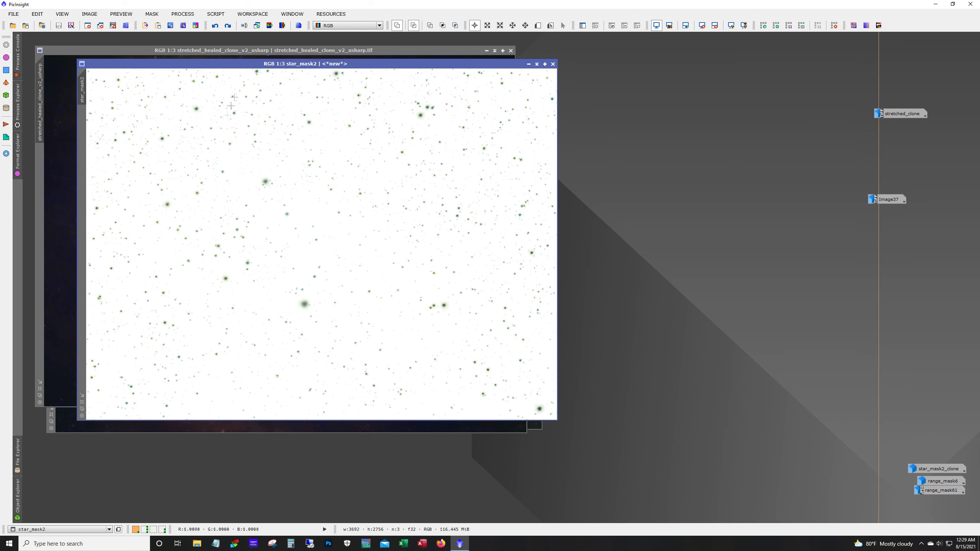
click(231, 26)
click(231, 26)
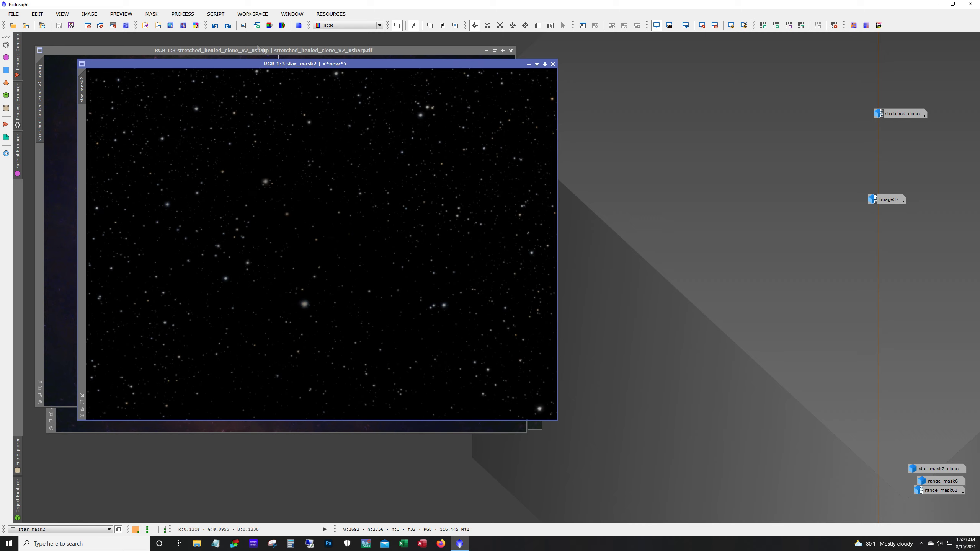
- Redo the star color enhancement stages of star_mask2, stepping back to the state before Preview01 was added
click(228, 25)
click(228, 26)
click(228, 26)
click(228, 26)
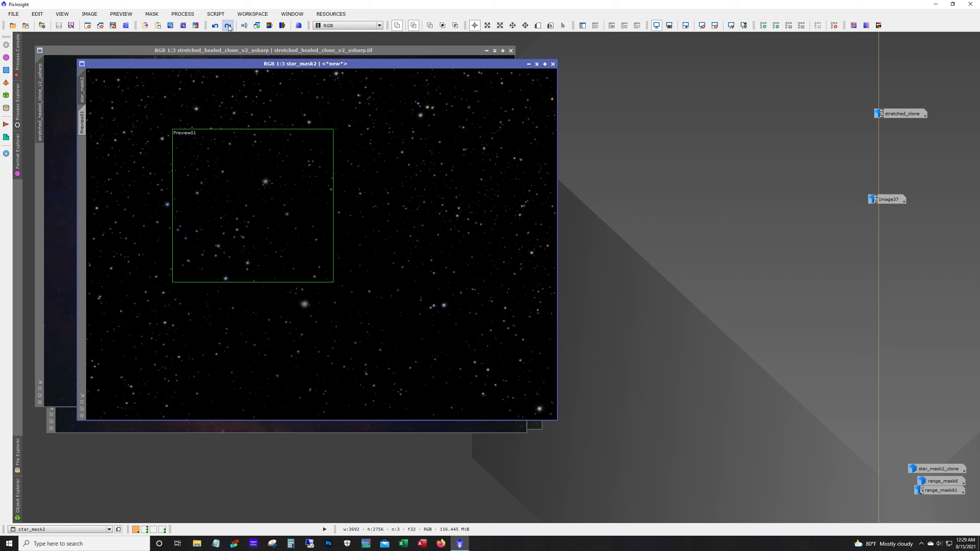
click(215, 25)
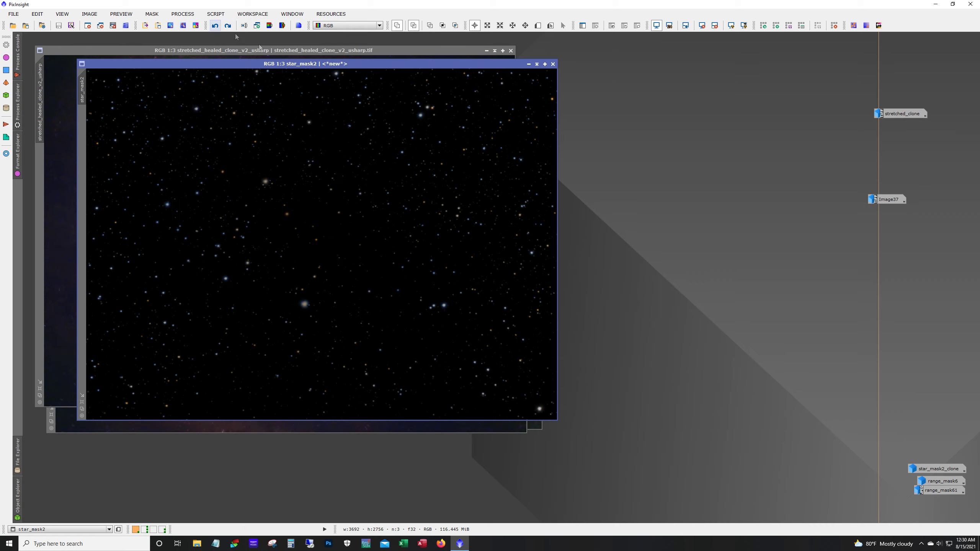
- Examine the star colors in the left and lower parts of star_mask2 at 1:1 and 2:1, returning to the full frame
scroll(274, 134, up, 3)
scroll(274, 134, down, 1)
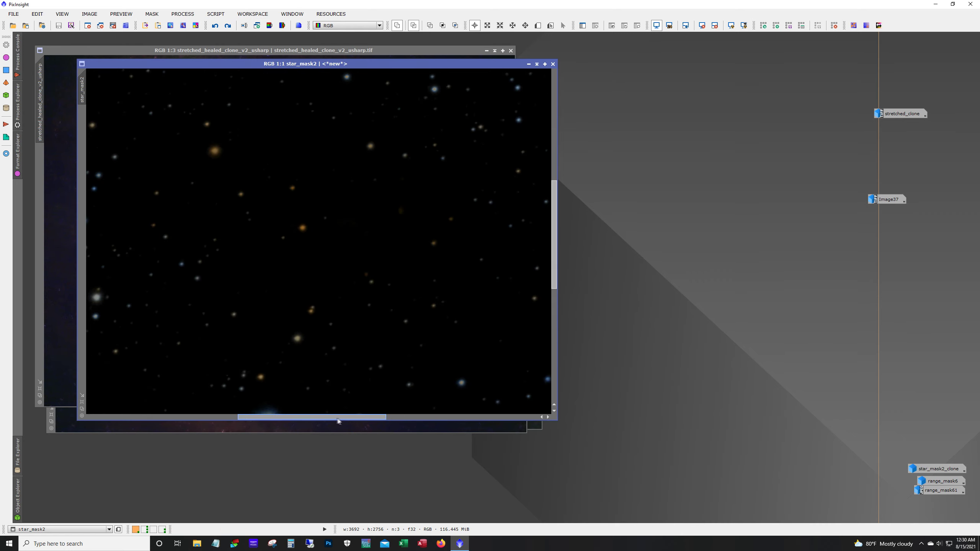
drag(339, 420, 241, 418)
scroll(365, 230, up, 1)
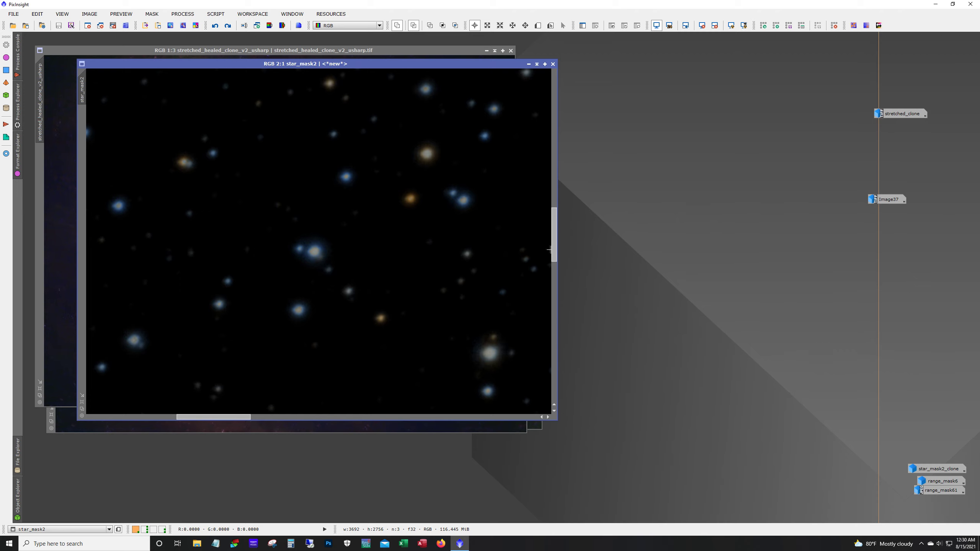
drag(554, 250, 571, 290)
drag(230, 417, 278, 424)
scroll(344, 353, down, 3)
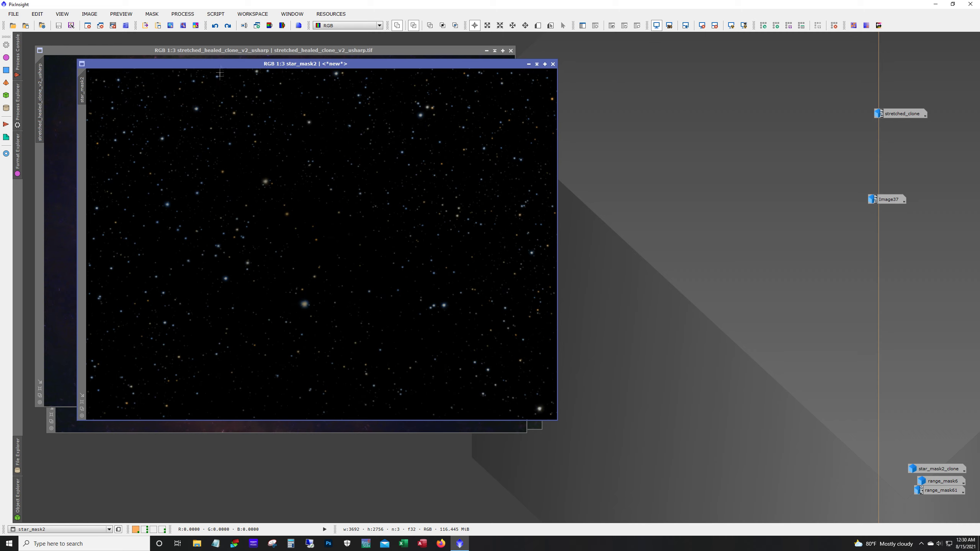
- Restore and view Preview01 of star_mask2, then return to the main image and redo its history to the preview-free state
click(228, 25)
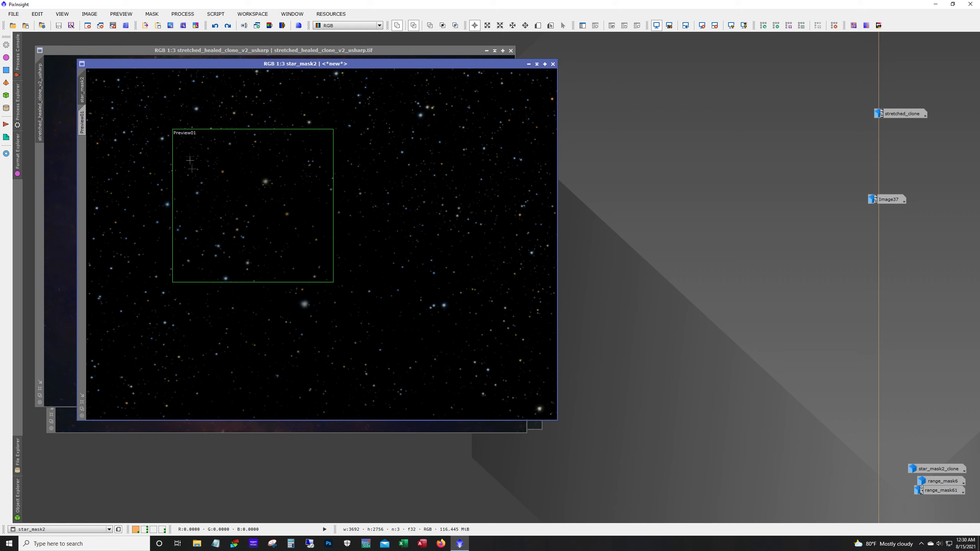
click(84, 131)
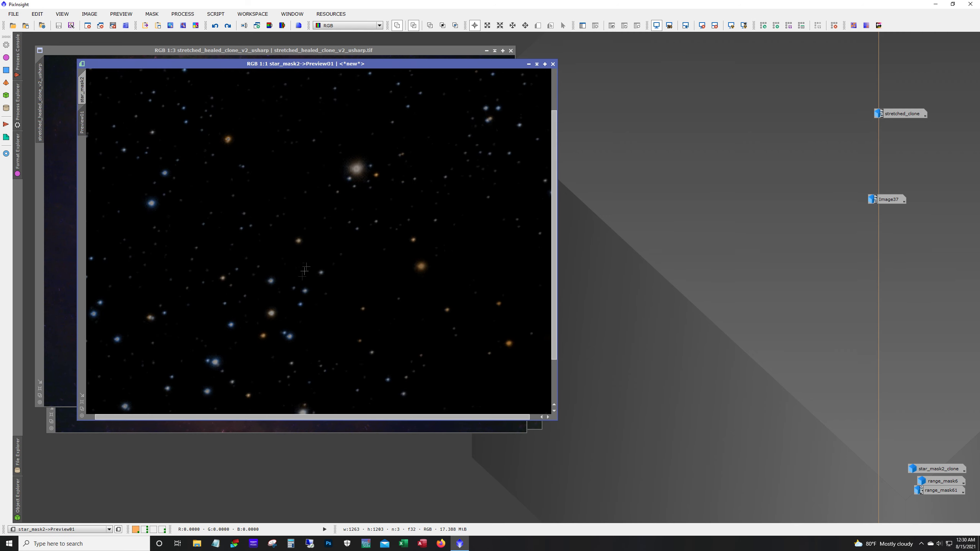
click(87, 99)
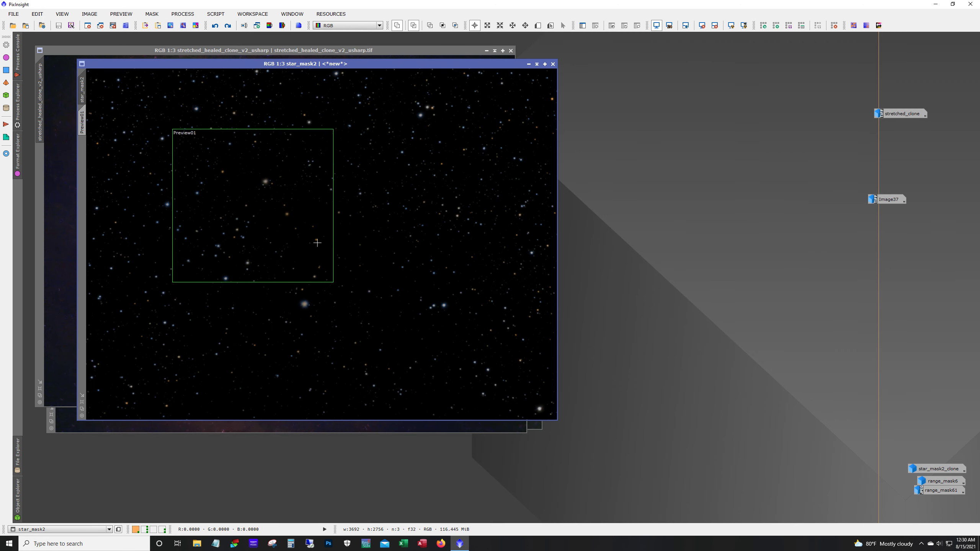
click(230, 29)
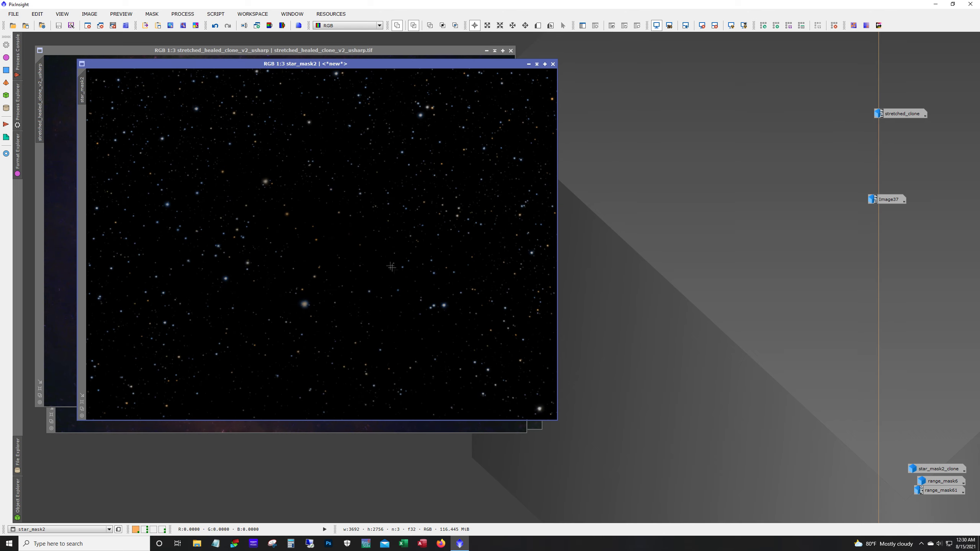
- Examine the stars in the right part of star_mask2 at 1:1 and return to the full frame
scroll(394, 271, up, 3)
drag(345, 417, 486, 412)
scroll(436, 342, down, 1)
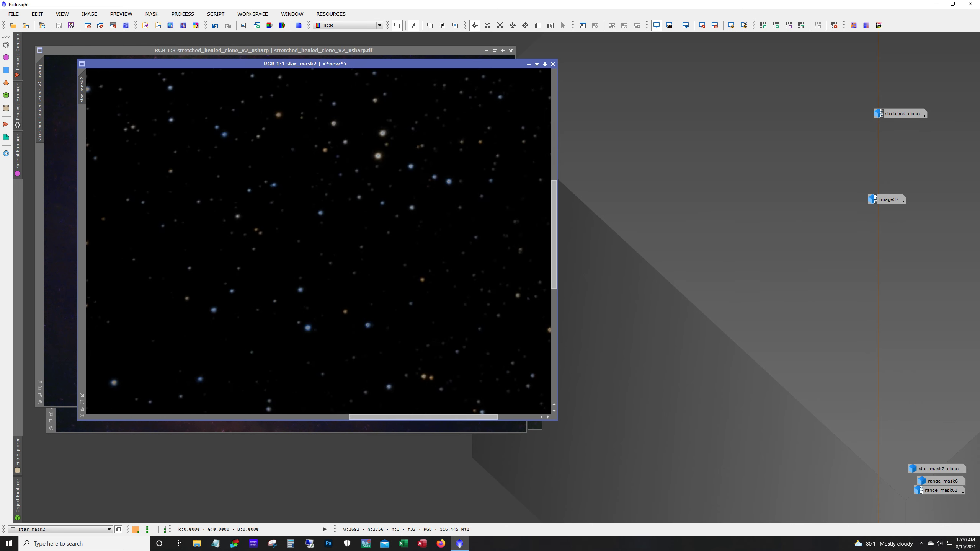
scroll(435, 342, down, 2)
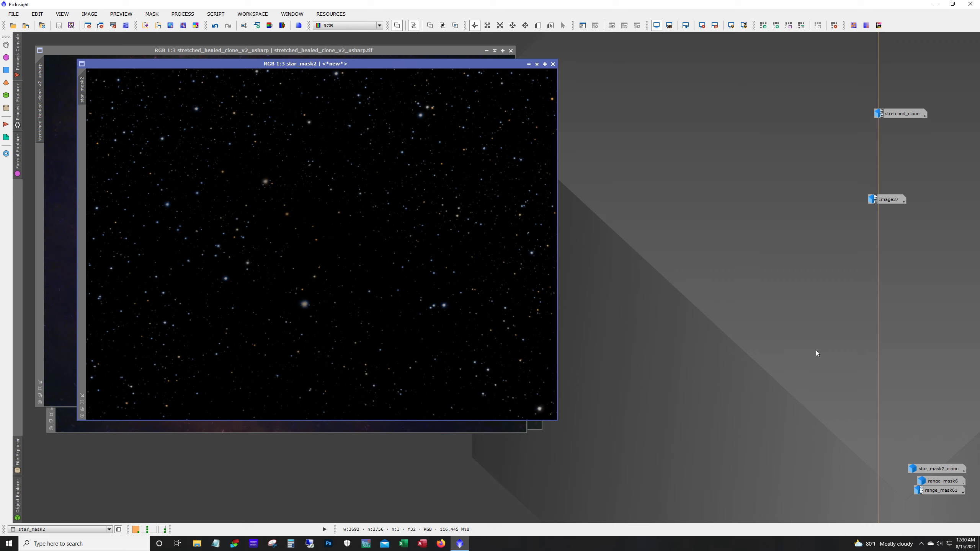
- Open the Image37 image and minimize all the other open image windows
double_click(883, 200)
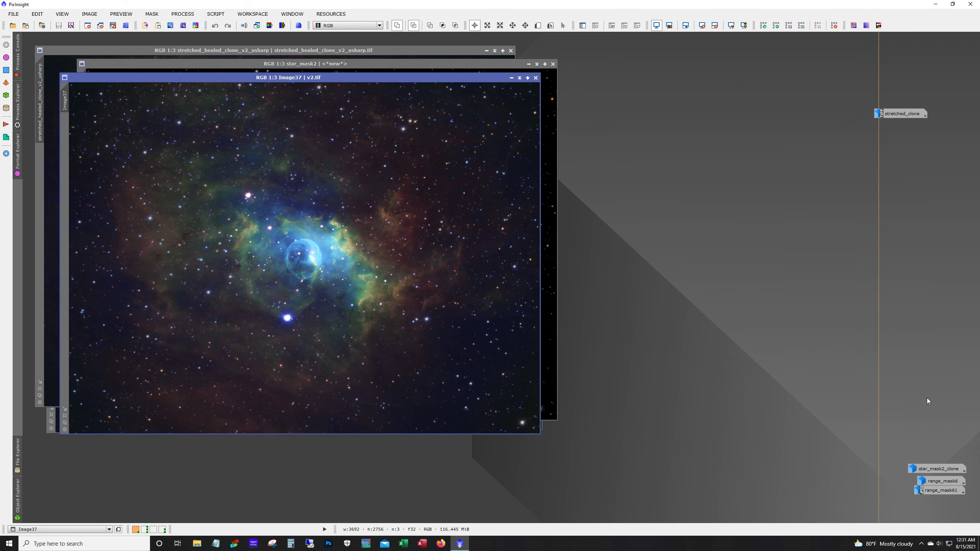
click(528, 64)
click(487, 50)
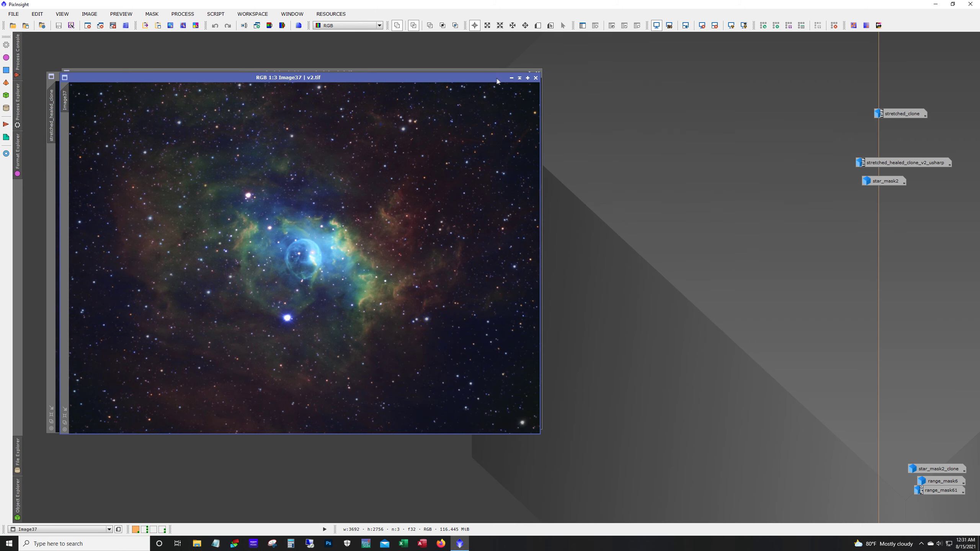
drag(498, 80, 499, 106)
click(505, 77)
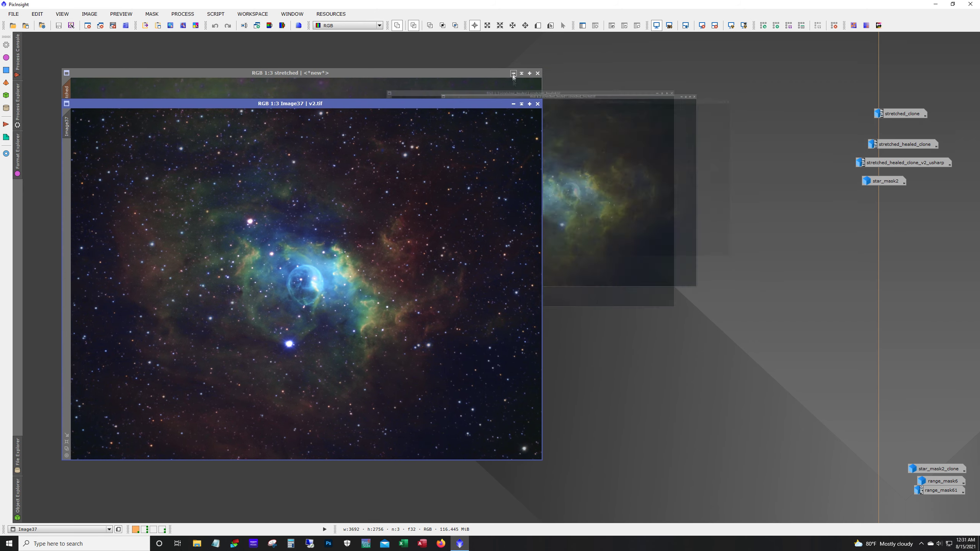
click(513, 73)
- Move the Image37 window to the workspace's upper-left corner, enlarge it and show the image at 1:2
drag(439, 101, 412, 46)
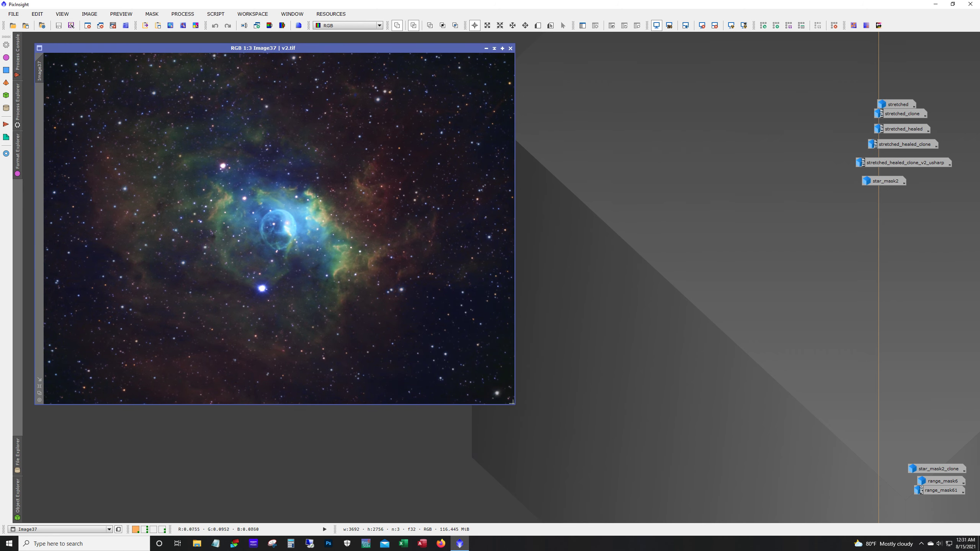
drag(513, 403, 770, 514)
scroll(670, 386, up, 1)
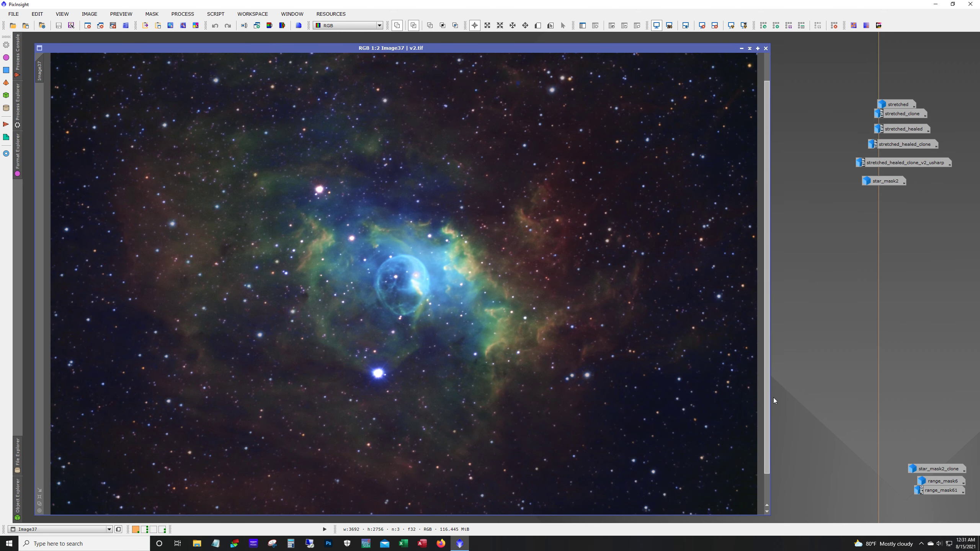